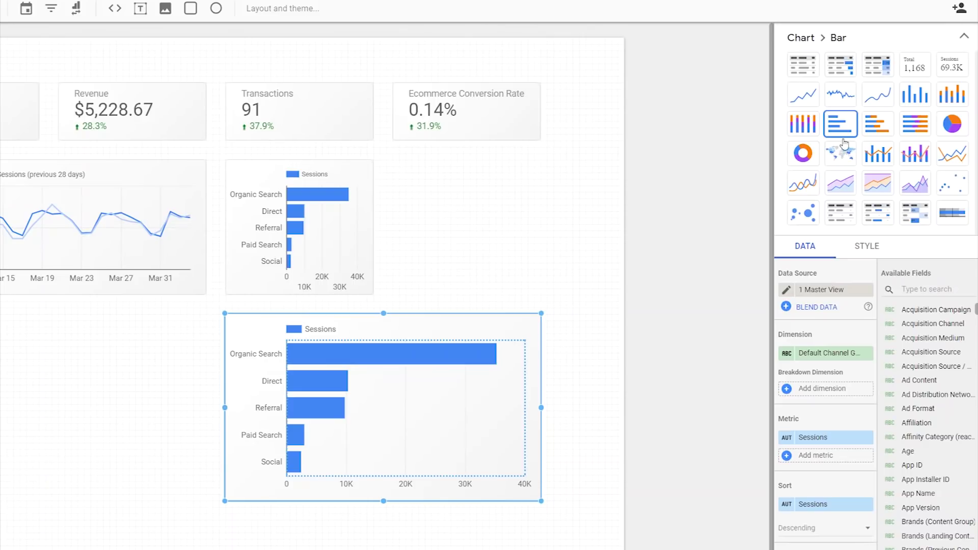
Convert the second Sessions bar chart into a world geo map, then return to the Data Studio home page
{"action": "left_click", "coordinate": [843, 156]}
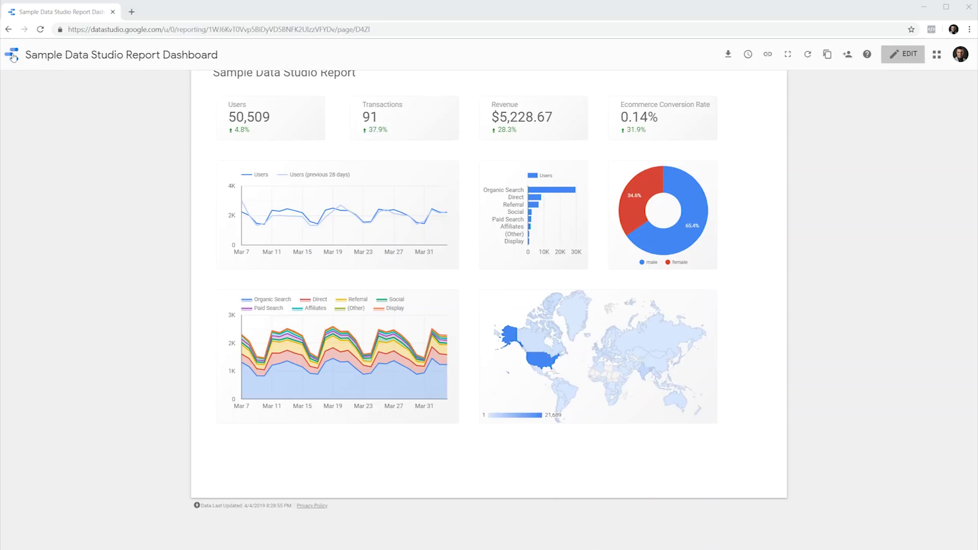
{"action": "left_click", "coordinate": [12, 56]}
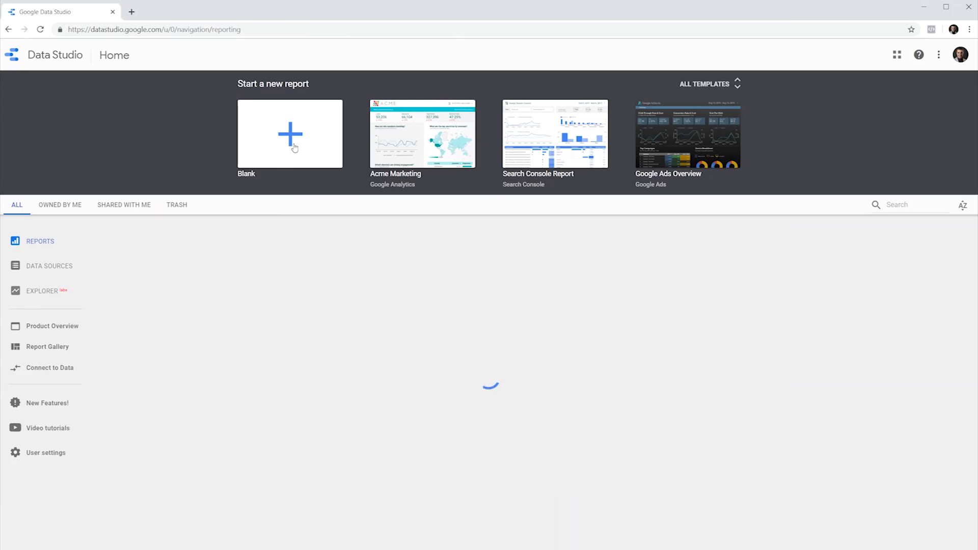
Create a blank report using a Google Analytics data source for Google Merchandise Store's 1 Master View
{"action": "left_click", "coordinate": [294, 147]}
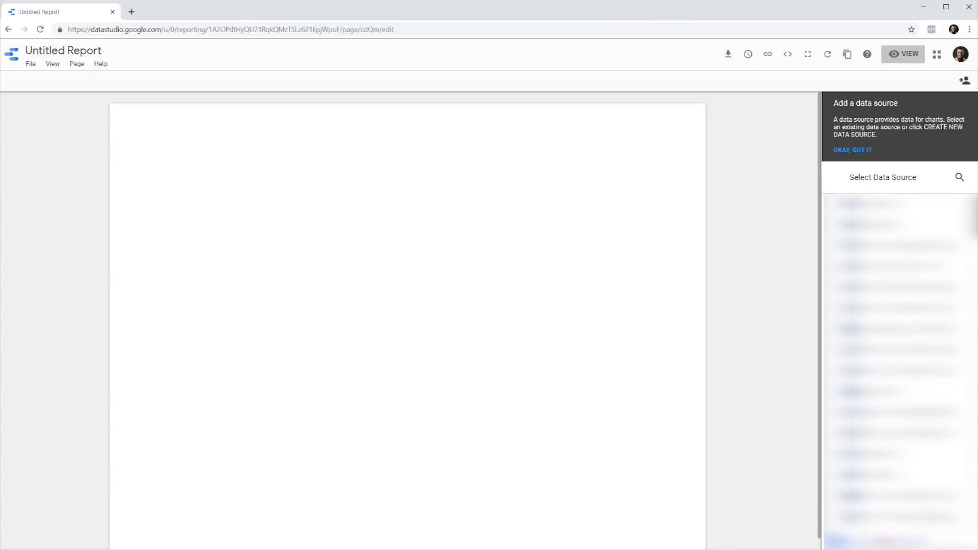
{"action": "left_click", "coordinate": [843, 539]}
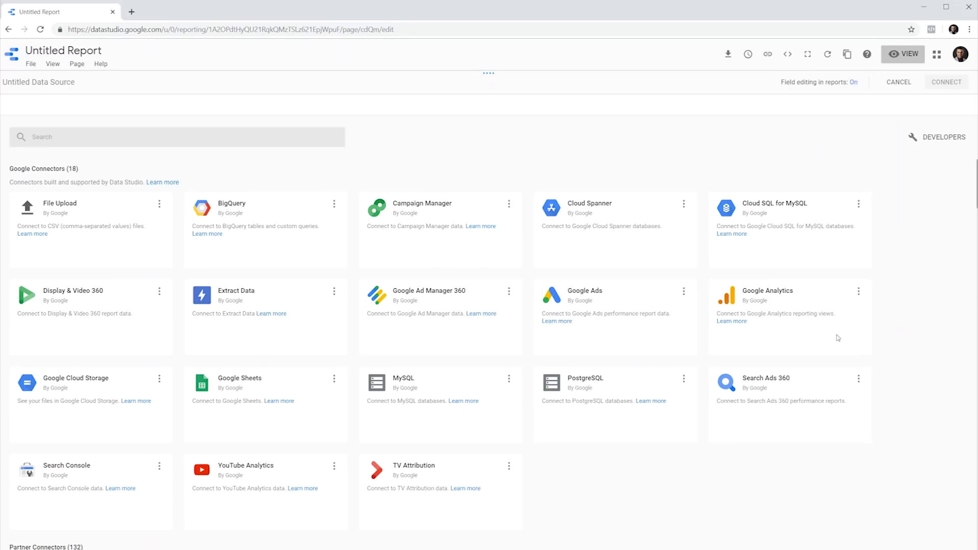
{"action": "mouse_move", "coordinate": [801, 320]}
{"action": "left_click", "coordinate": [798, 348]}
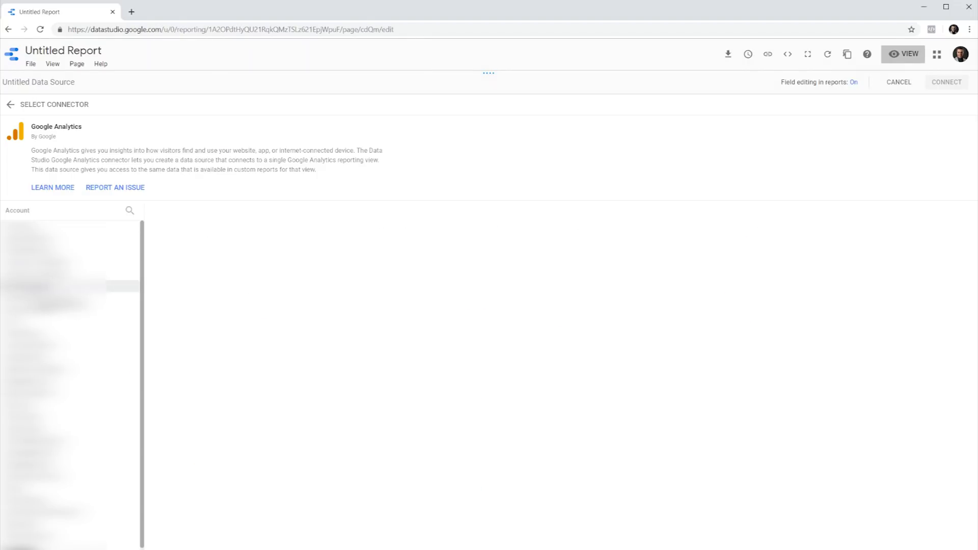
{"action": "left_click", "coordinate": [61, 286]}
{"action": "left_click", "coordinate": [268, 229]}
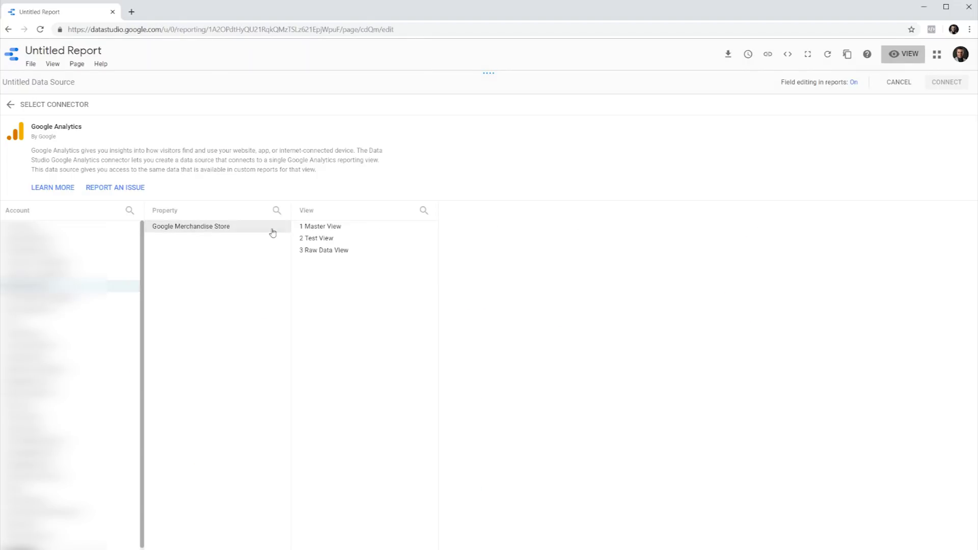
{"action": "left_click", "coordinate": [324, 230]}
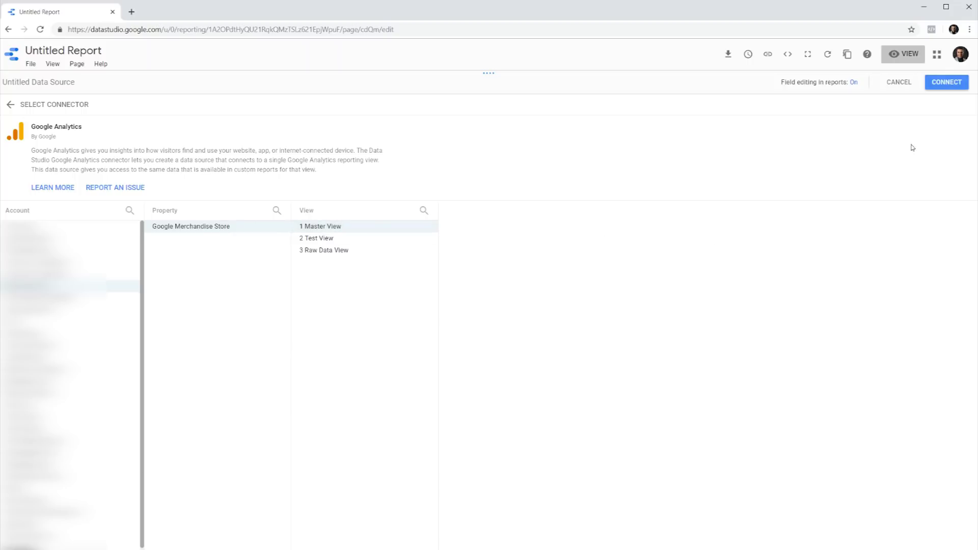
{"action": "left_click", "coordinate": [948, 83]}
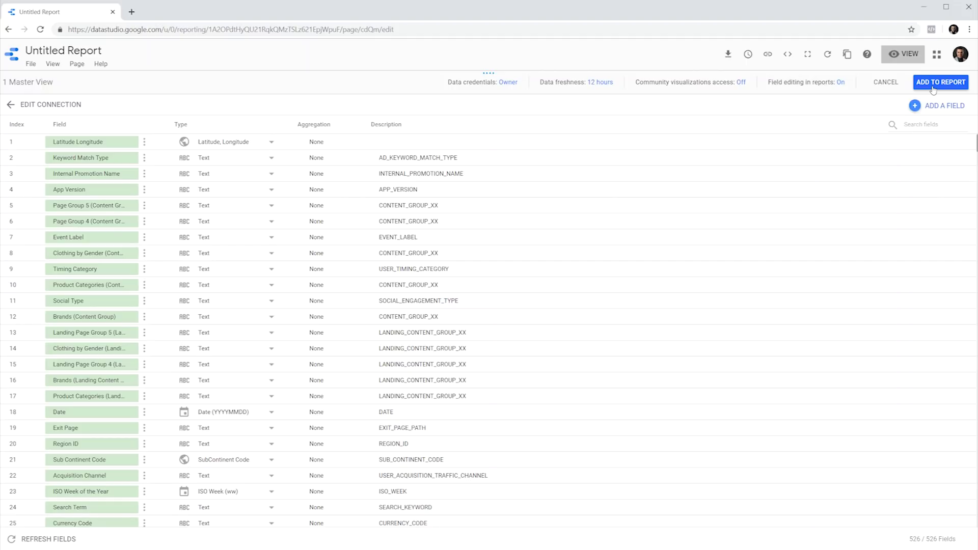
{"action": "left_click", "coordinate": [934, 85]}
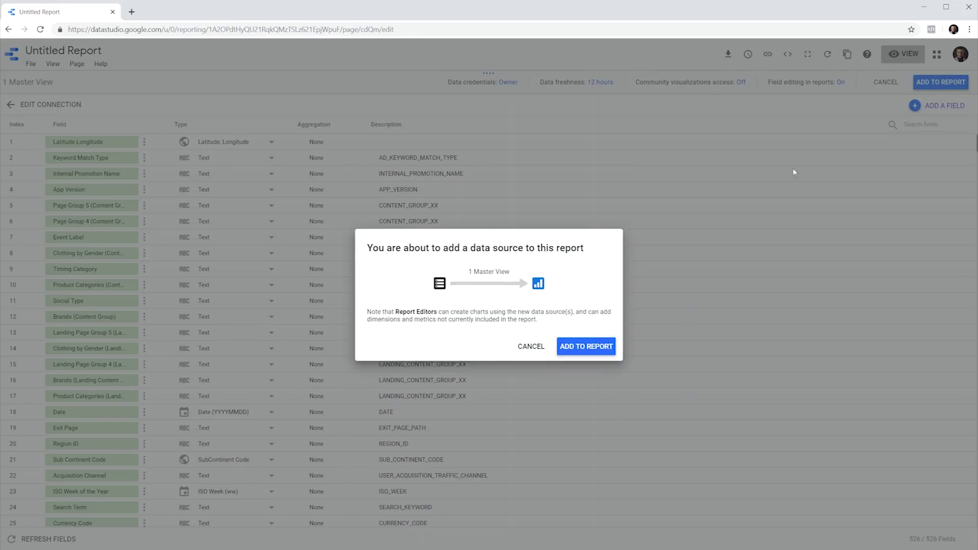
{"action": "left_click", "coordinate": [590, 351]}
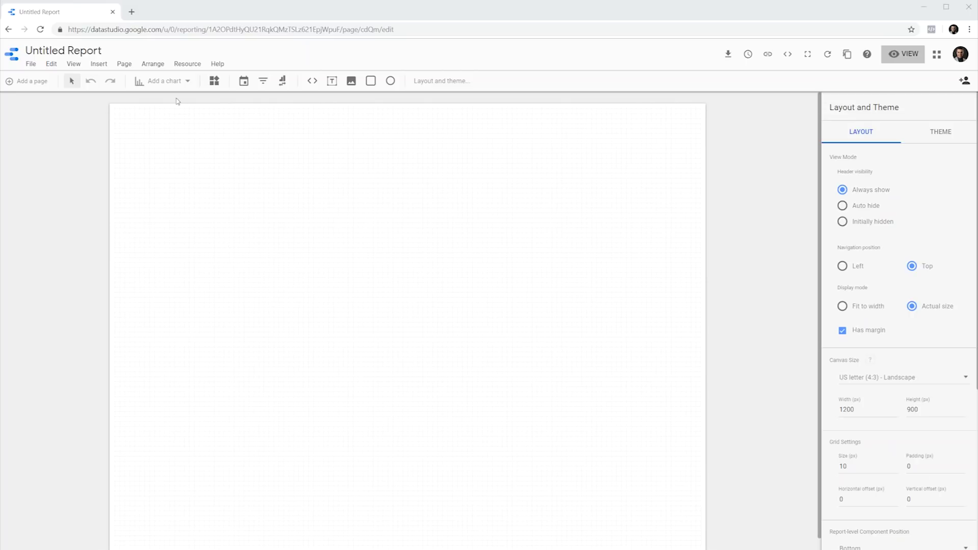
Insert a Pageviews scorecard and shrink it to a small card at the top left
{"action": "left_click", "coordinate": [176, 82]}
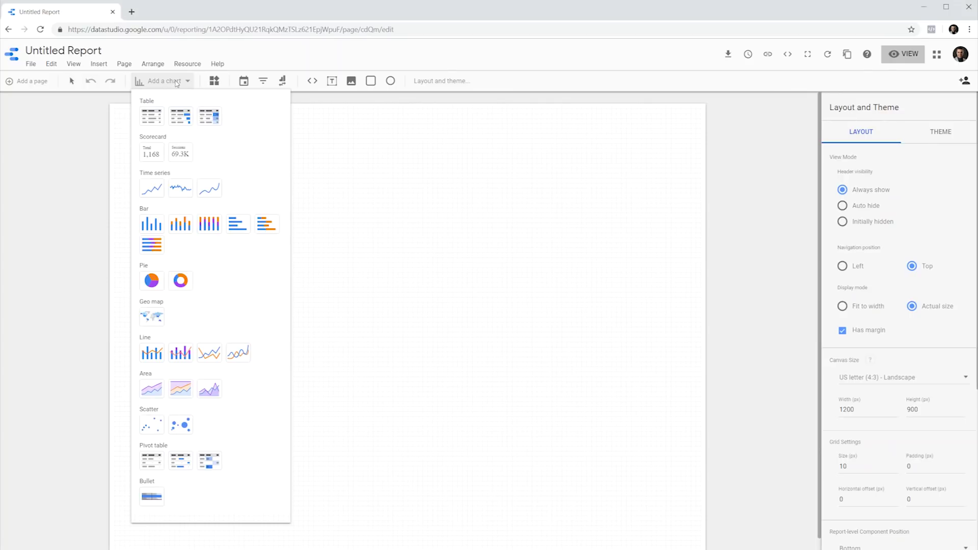
{"action": "left_click", "coordinate": [156, 155]}
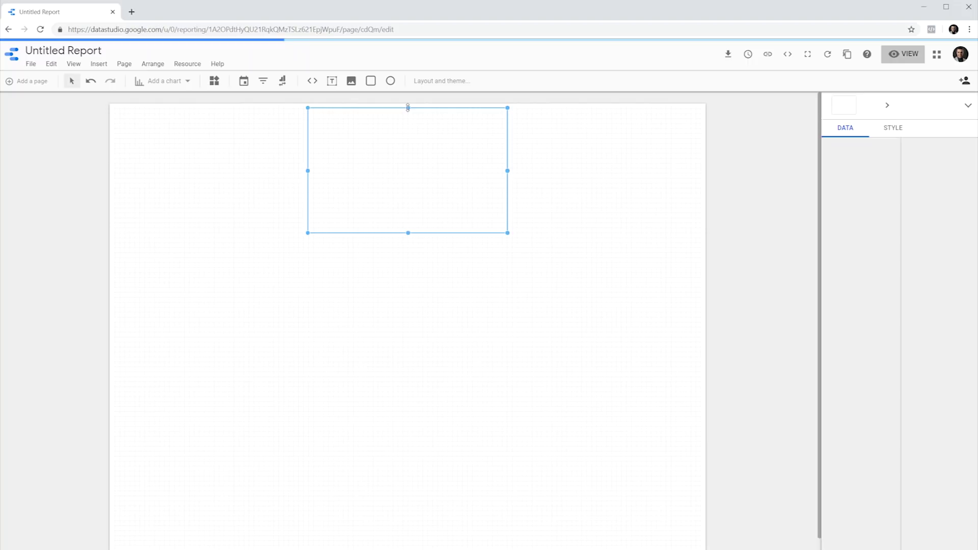
{"action": "left_click_drag", "start_coordinate": [408, 120], "coordinate": [408, 192]}
{"action": "left_click_drag", "start_coordinate": [507, 214], "coordinate": [227, 158]}
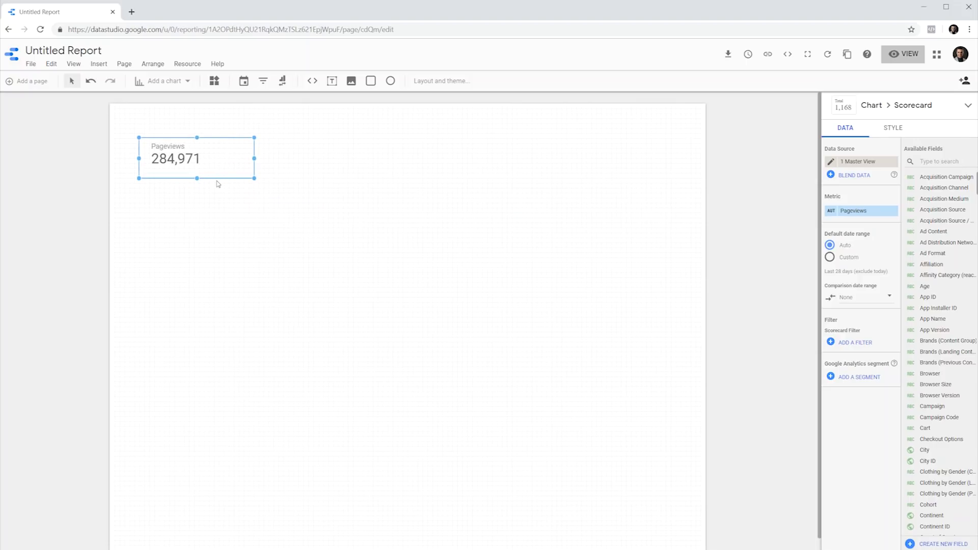
{"action": "left_click", "coordinate": [932, 162]}
Set the scorecard metric to Sessions with a previous-period comparison, showing 65,329 and +4.5%
{"action": "type", "text": "sessions"}
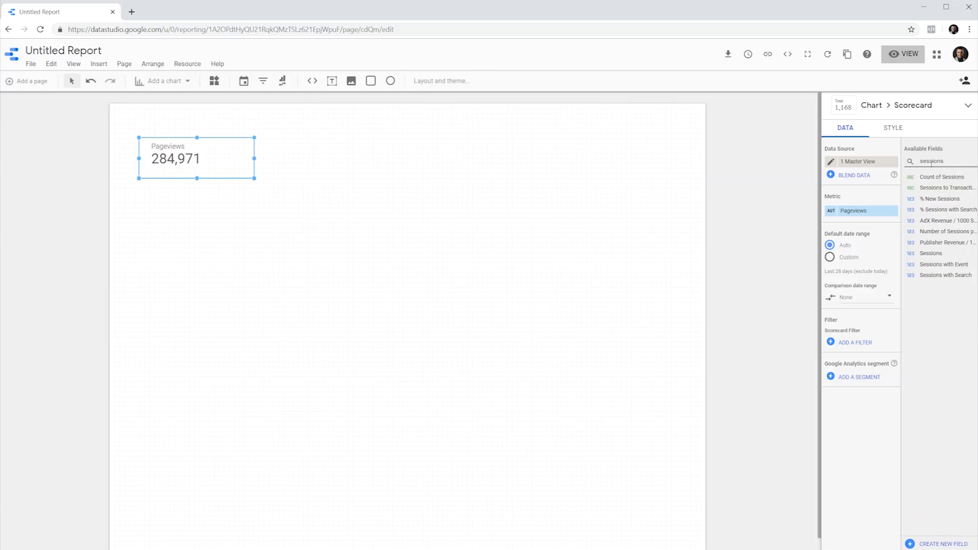
{"action": "left_click_drag", "start_coordinate": [942, 252], "coordinate": [856, 214]}
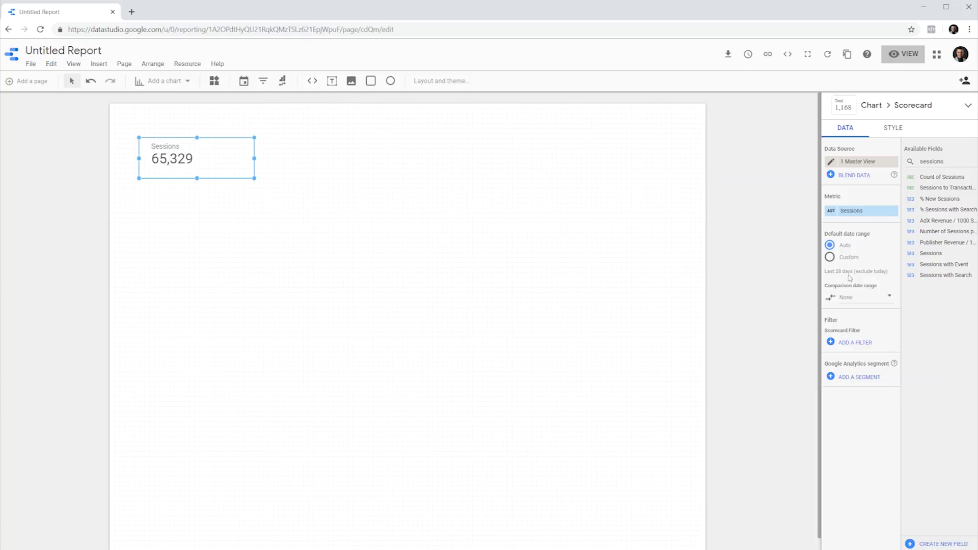
{"action": "left_click", "coordinate": [864, 299]}
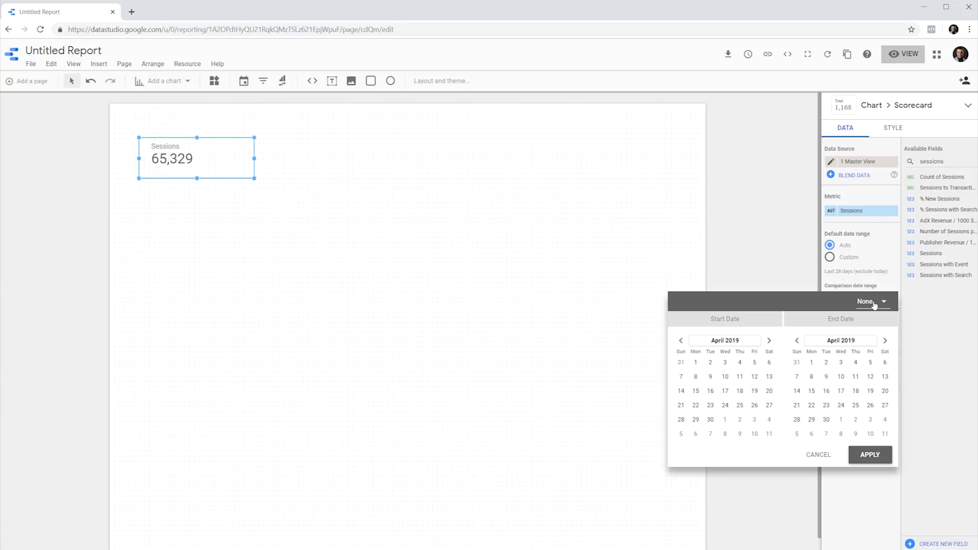
{"action": "left_click", "coordinate": [875, 304]}
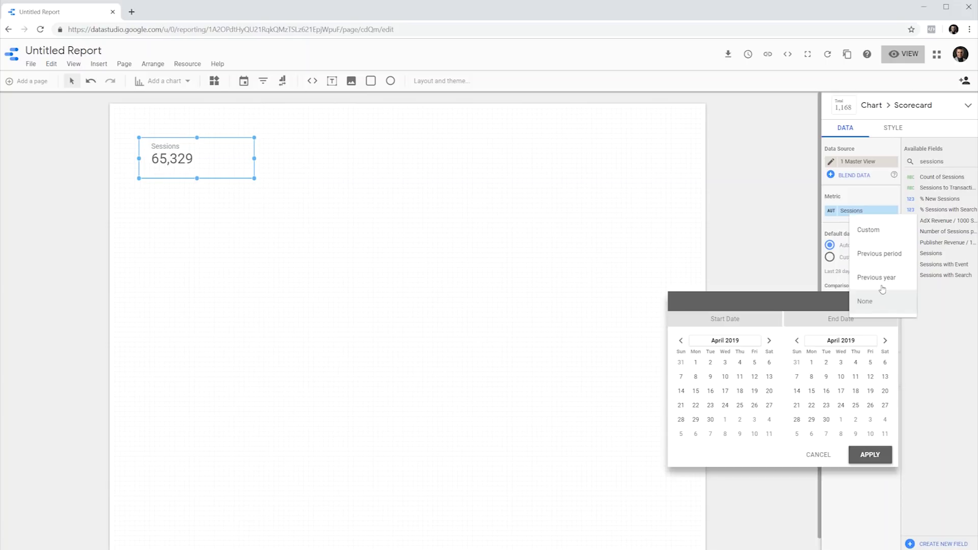
{"action": "left_click", "coordinate": [889, 261]}
{"action": "left_click", "coordinate": [871, 454]}
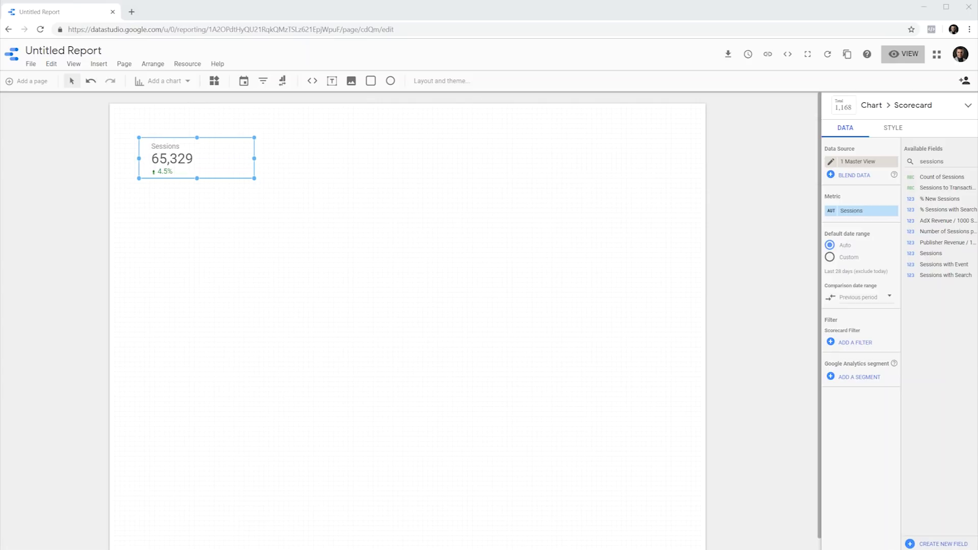
Add a 'US Only' filter with Country equal to United States, giving 29,935 Sessions (-2.0%)
{"action": "left_click", "coordinate": [857, 343]}
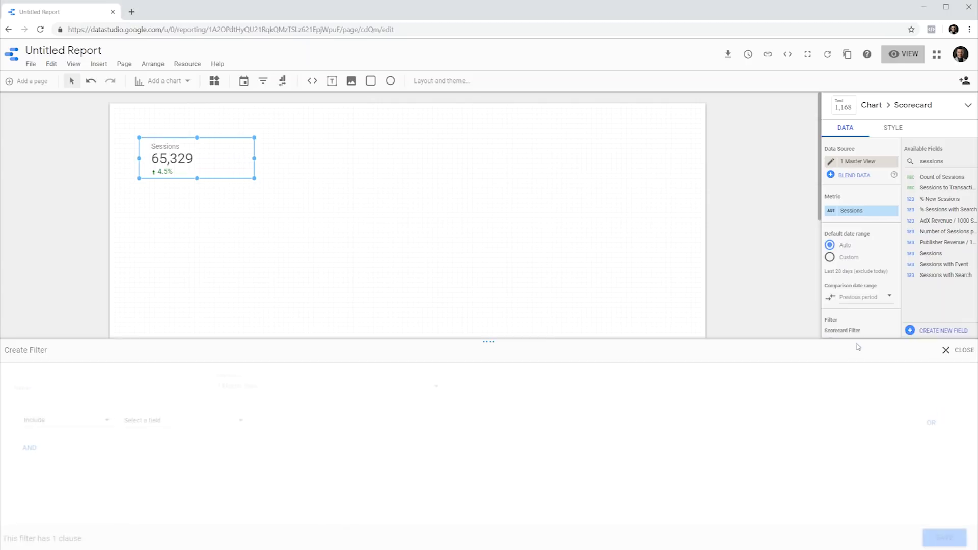
{"action": "left_click", "coordinate": [87, 324]}
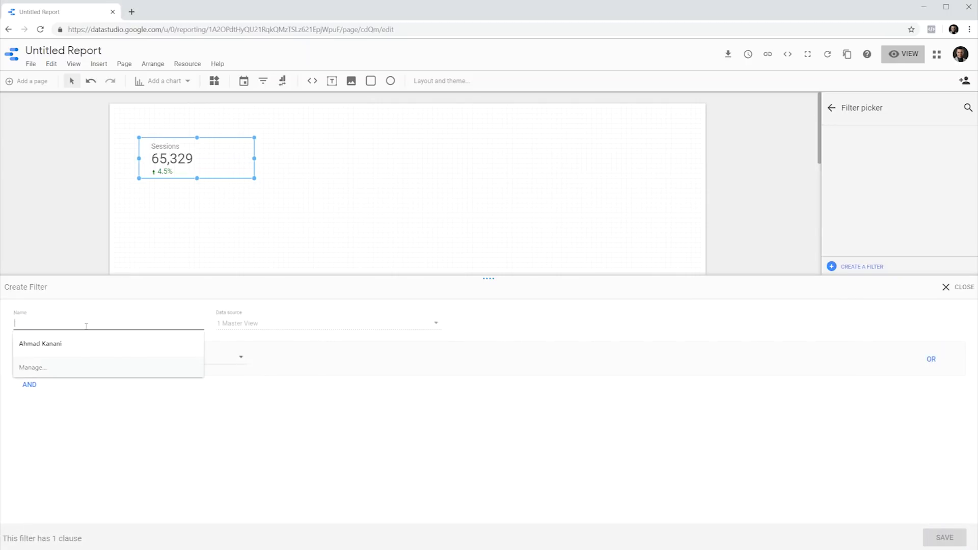
{"action": "type", "text": "US Only"}
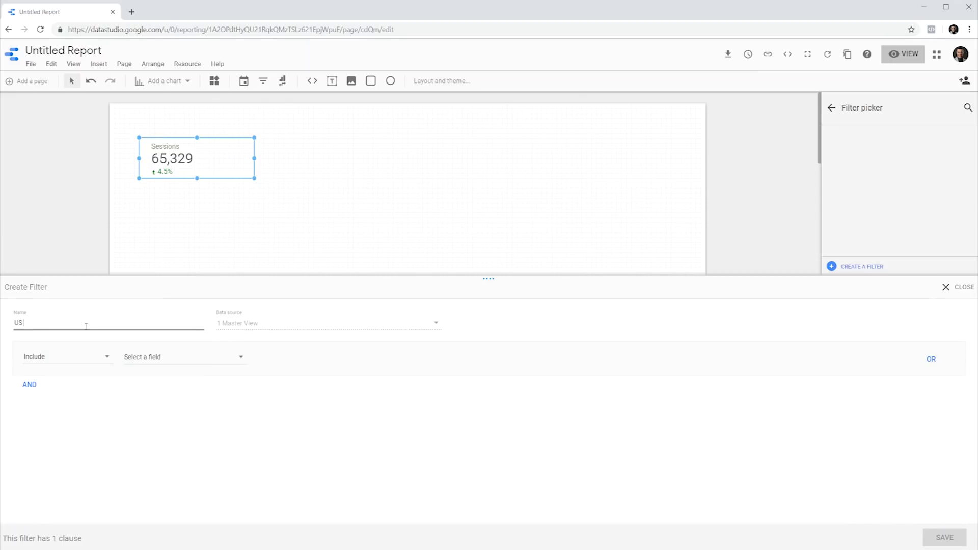
{"action": "left_click", "coordinate": [173, 358]}
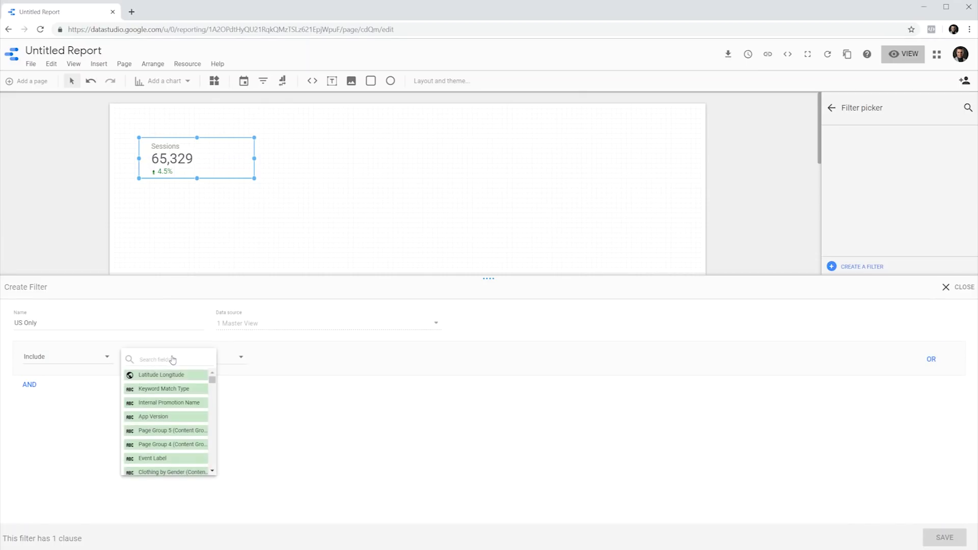
{"action": "type", "text": "country"}
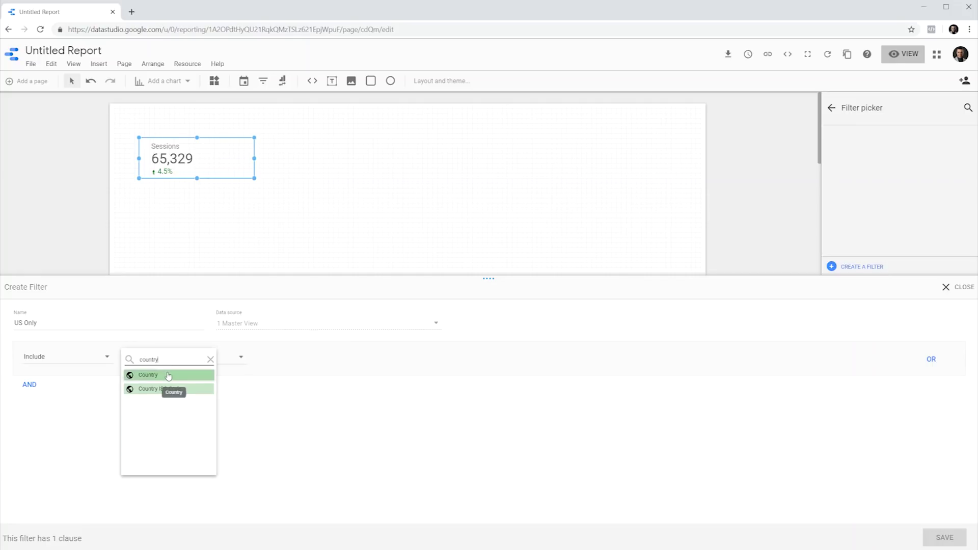
{"action": "left_click", "coordinate": [163, 375]}
{"action": "left_click", "coordinate": [294, 359]}
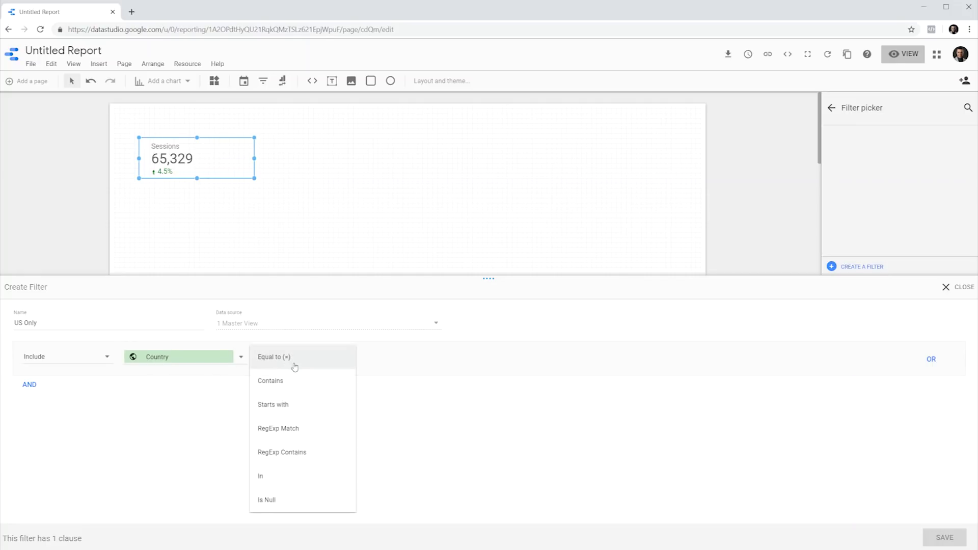
{"action": "left_click", "coordinate": [295, 356]}
{"action": "left_click", "coordinate": [376, 356]}
{"action": "type", "text": "United "}
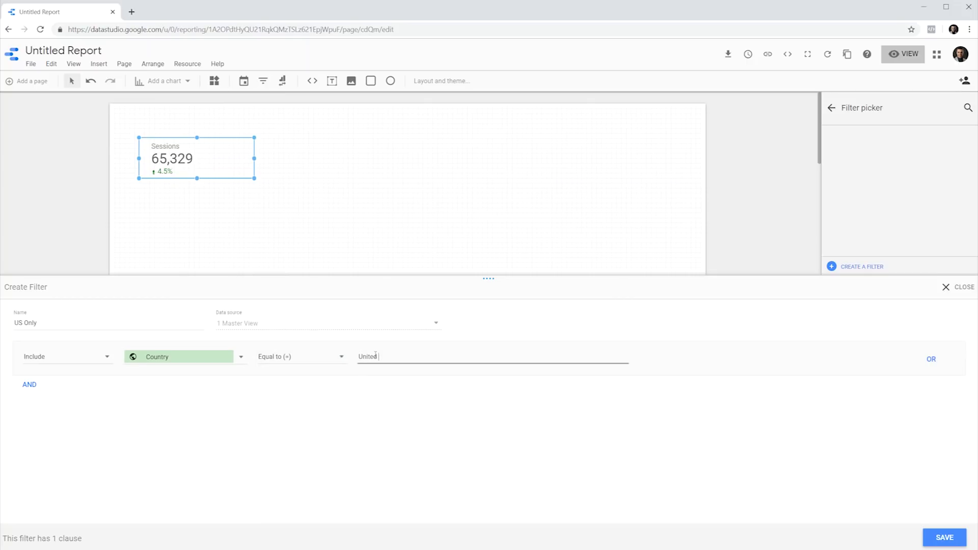
{"action": "type", "text": "States"}
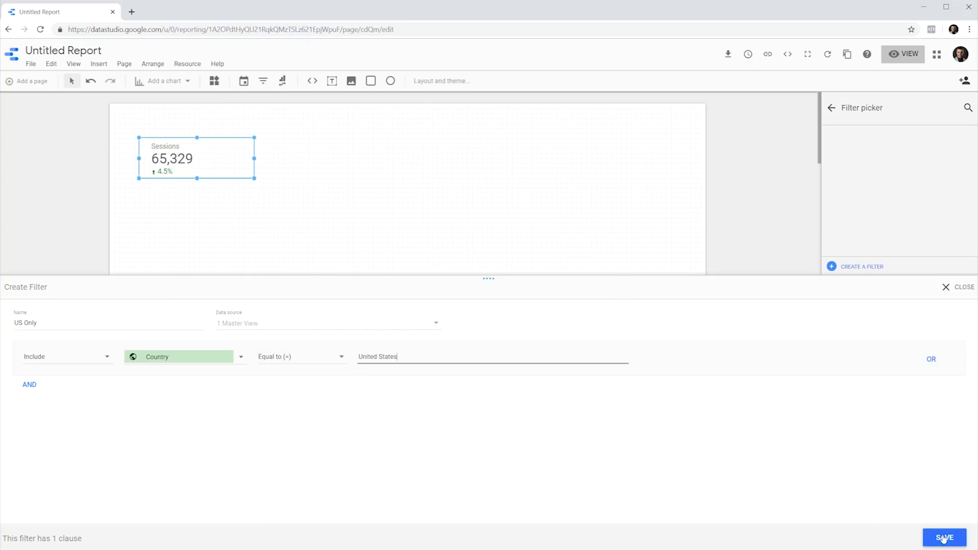
{"action": "left_click", "coordinate": [945, 537]}
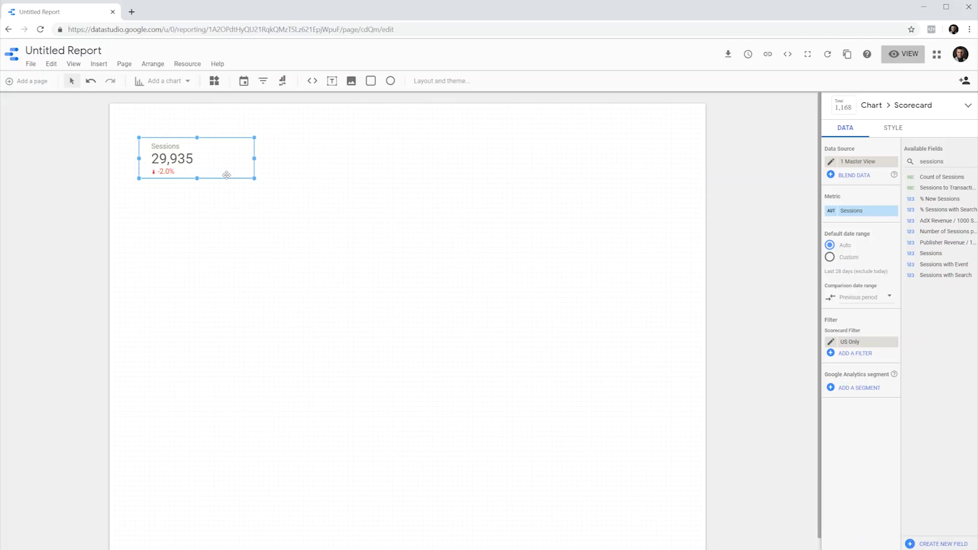
{"action": "left_click", "coordinate": [831, 210]}
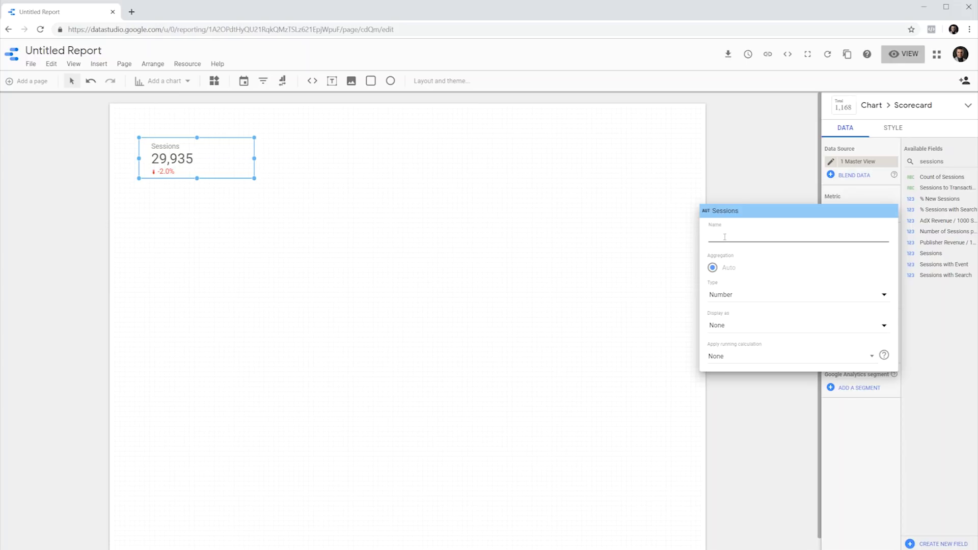
Rename the metric 'US Only Sessions', then clear that name and remove the US Only filter
{"action": "type", "text": "US"}
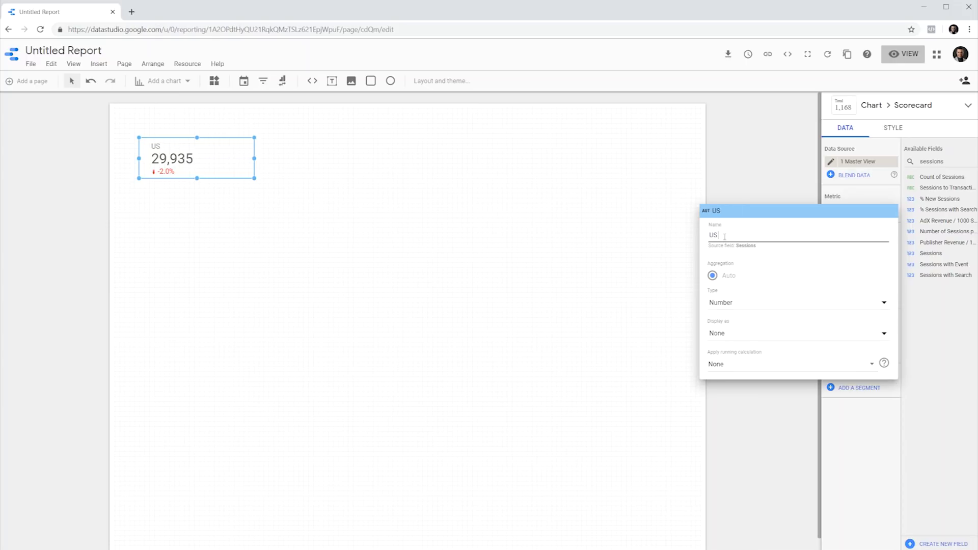
{"action": "type", "text": " Only Sessions"}
{"action": "left_click", "coordinate": [768, 410]}
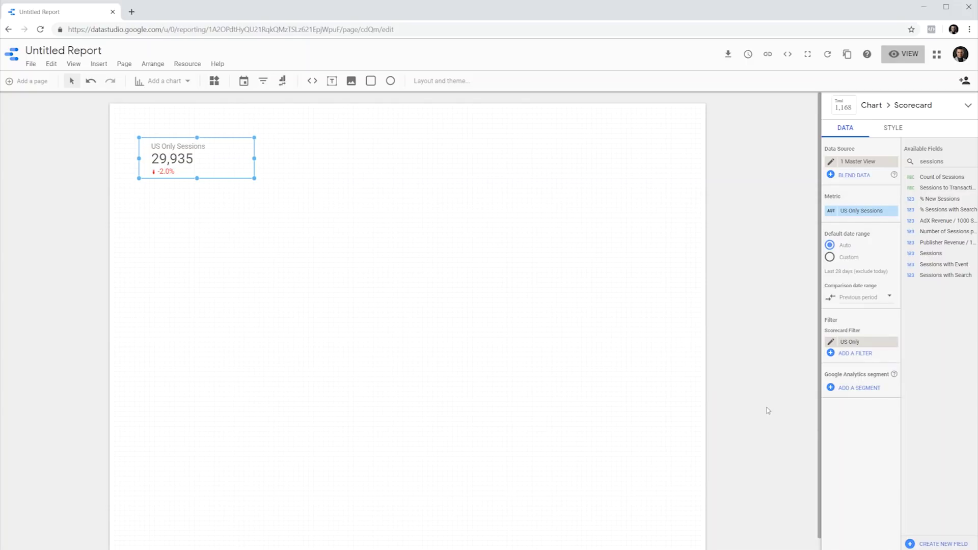
{"action": "left_click", "coordinate": [861, 211]}
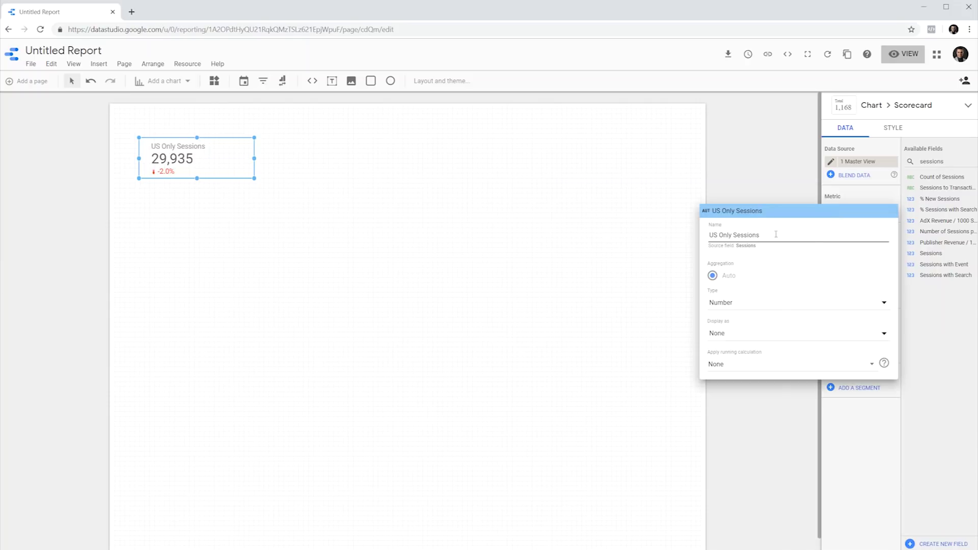
{"action": "left_click_drag", "start_coordinate": [776, 234], "coordinate": [685, 239]}
{"action": "key", "text": "BackSpace"}
{"action": "left_click", "coordinate": [680, 249]}
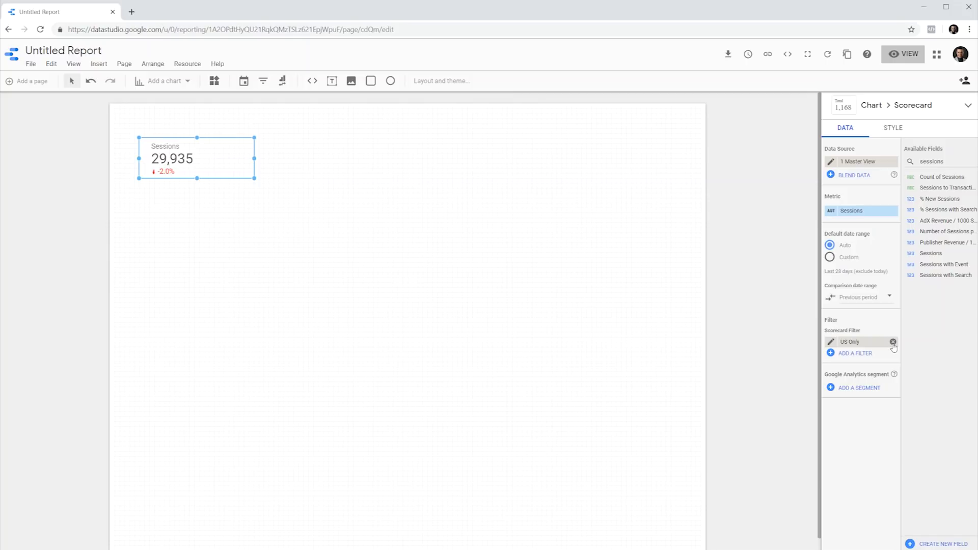
{"action": "left_click", "coordinate": [893, 342]}
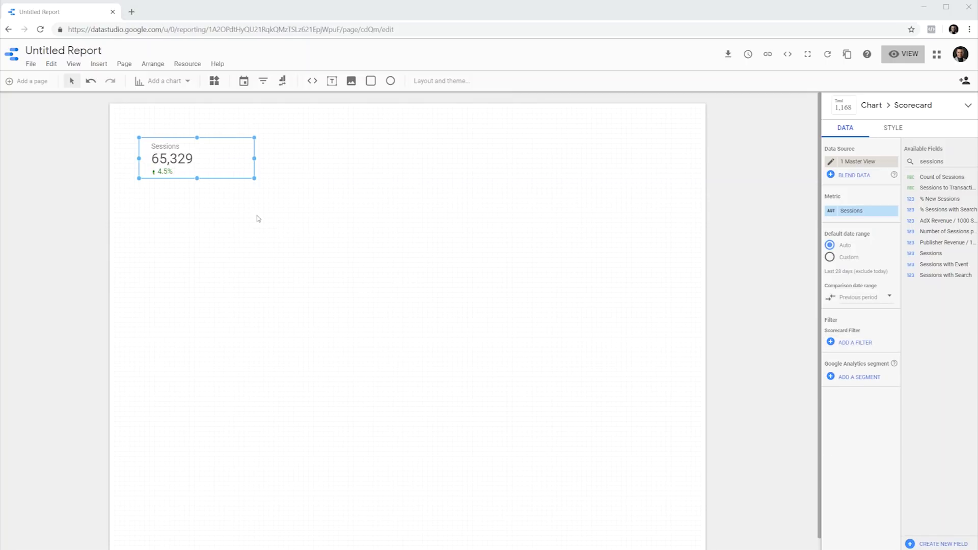
{"action": "left_click", "coordinate": [243, 200]}
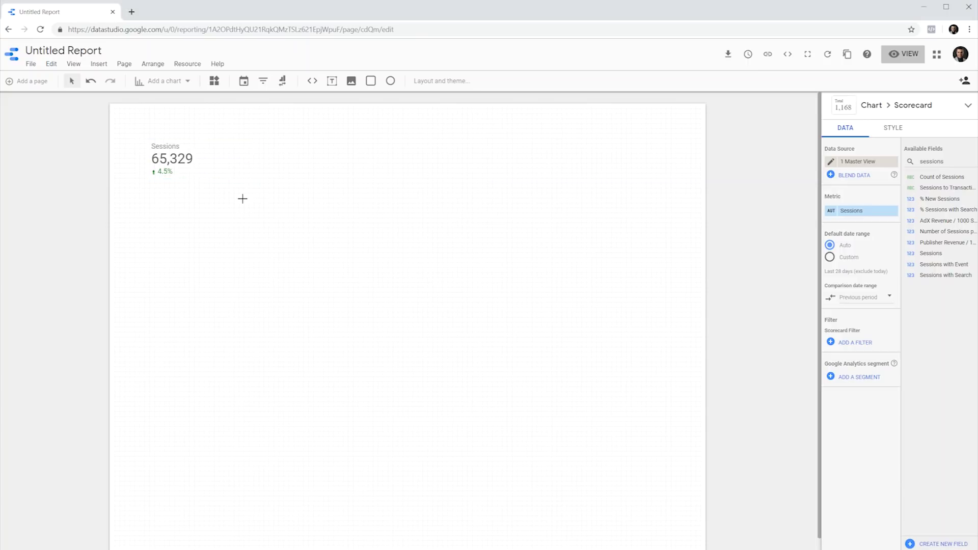
Give the Sessions scorecard a diagonal gradient background from white to light grey #f2f2f2
{"action": "left_click", "coordinate": [213, 166]}
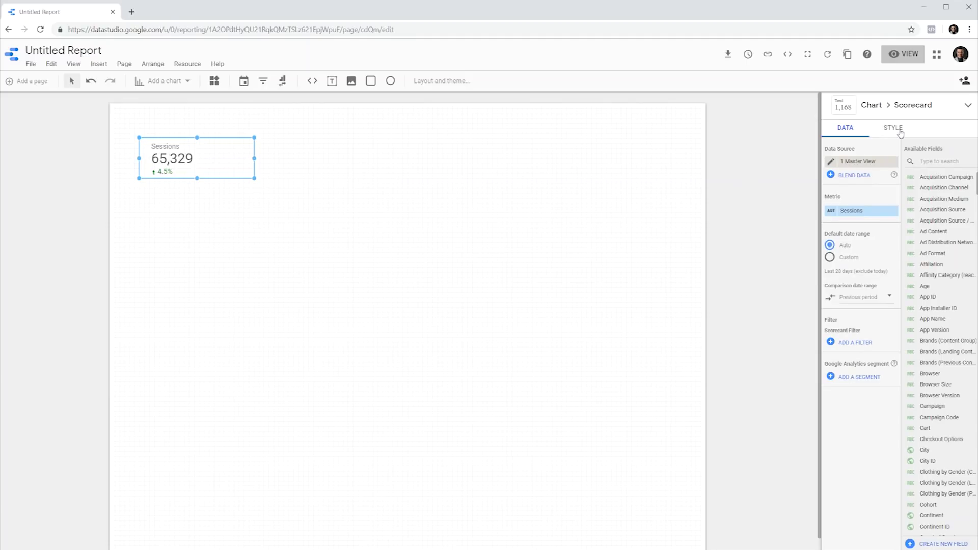
{"action": "left_click", "coordinate": [894, 127]}
{"action": "left_click", "coordinate": [861, 368]}
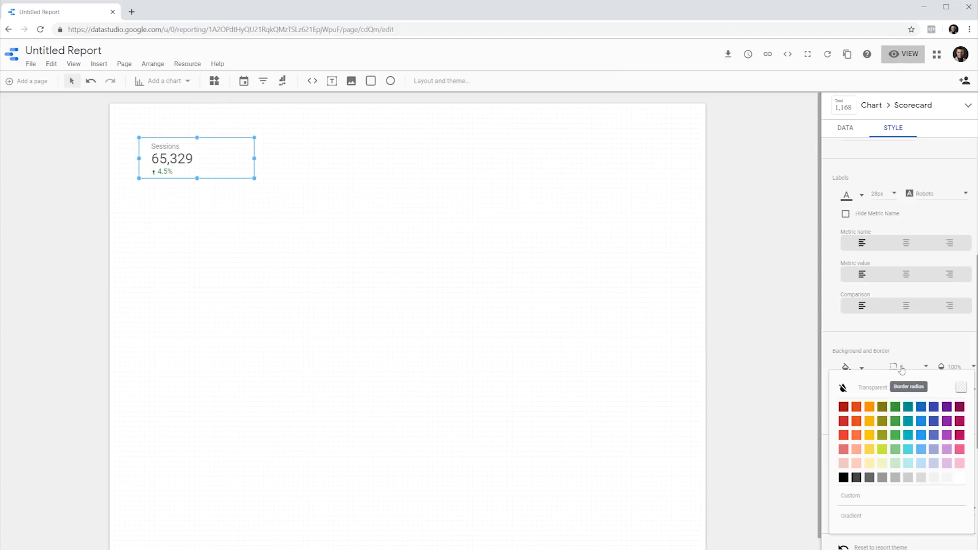
{"action": "left_click", "coordinate": [895, 463]}
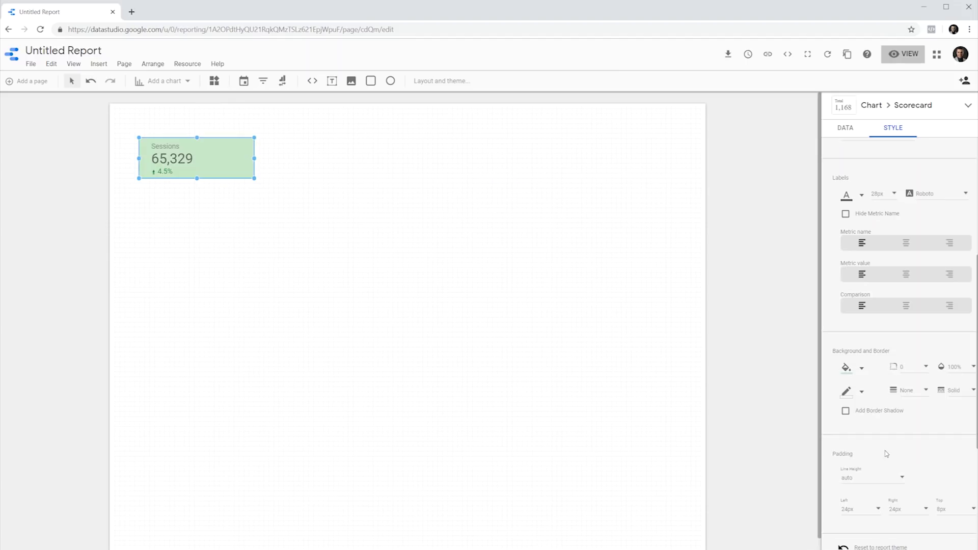
{"action": "left_click", "coordinate": [863, 371]}
{"action": "left_click", "coordinate": [864, 520]}
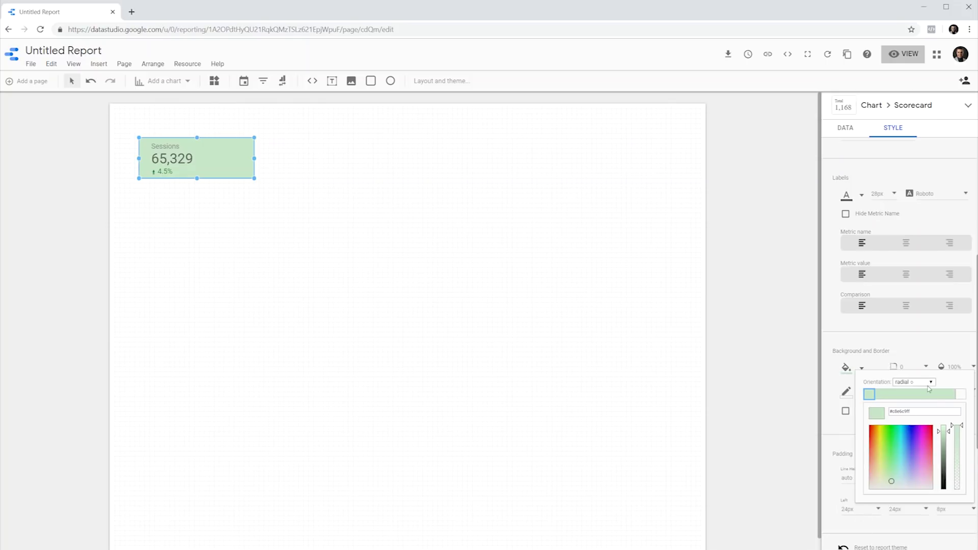
{"action": "left_click", "coordinate": [929, 386]}
{"action": "left_click", "coordinate": [924, 428]}
{"action": "left_click_drag", "start_coordinate": [949, 436], "coordinate": [949, 424]}
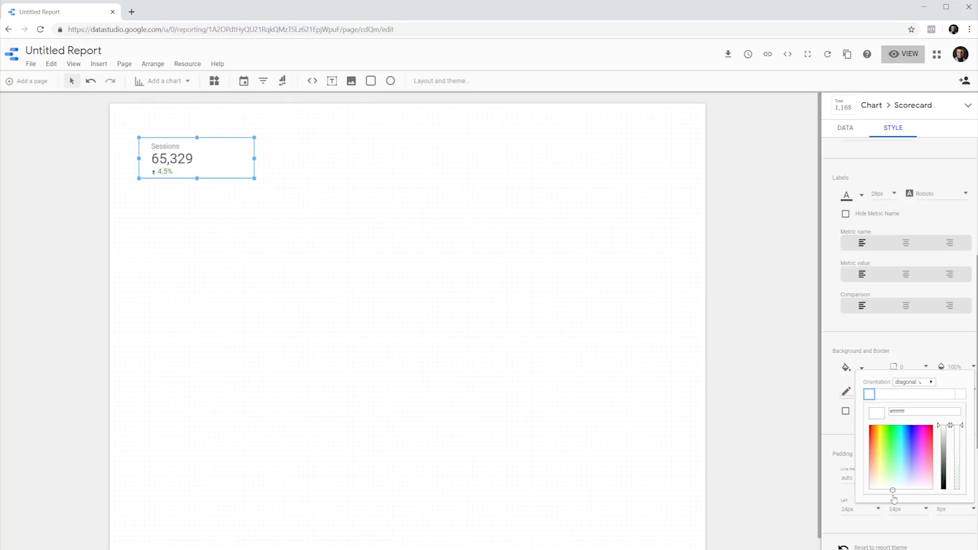
{"action": "left_click", "coordinate": [961, 395]}
{"action": "left_click_drag", "start_coordinate": [949, 428], "coordinate": [948, 433]}
{"action": "left_click", "coordinate": [922, 350]}
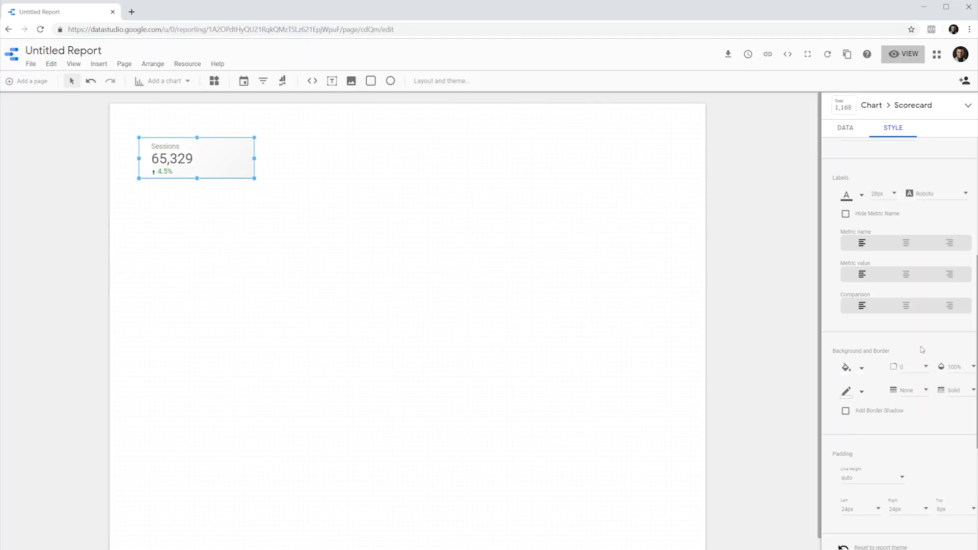
Round the scorecard corners to radius 4, add a light grey border, and make it slightly taller
{"action": "left_click", "coordinate": [922, 374]}
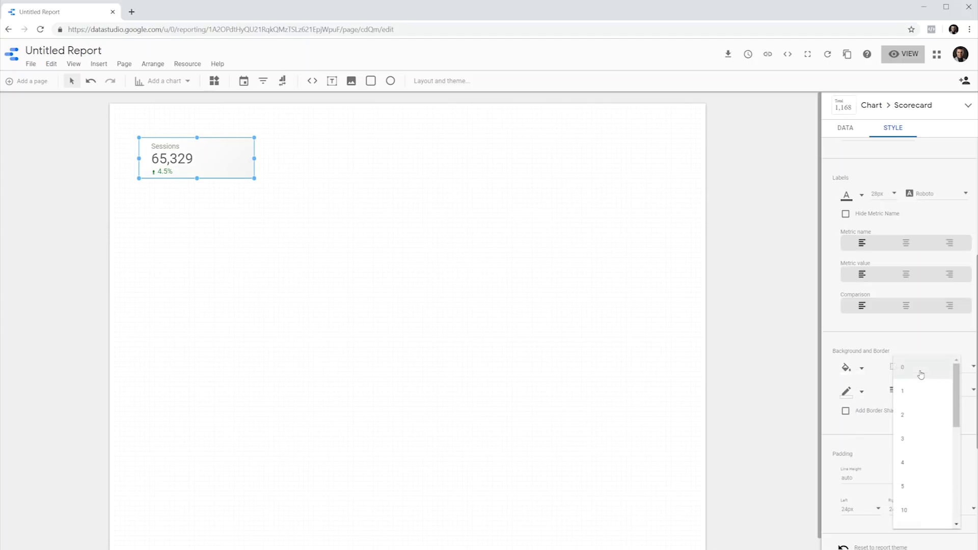
{"action": "left_click", "coordinate": [913, 462]}
{"action": "left_click", "coordinate": [848, 392]}
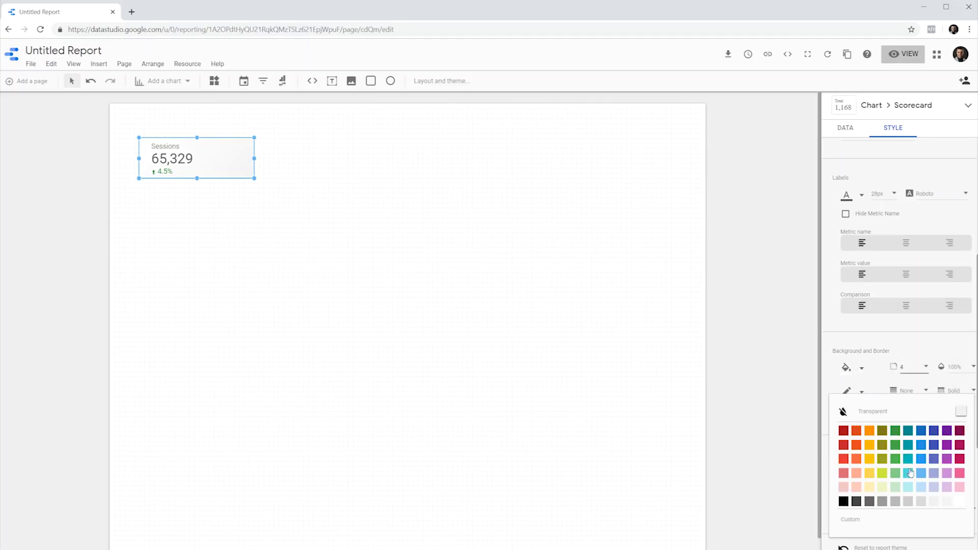
{"action": "left_click", "coordinate": [921, 503]}
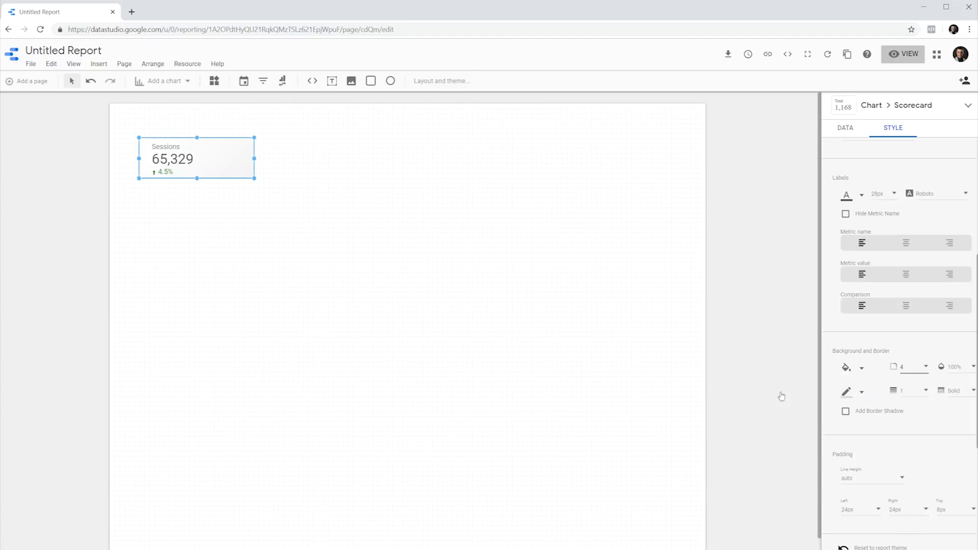
{"action": "left_click", "coordinate": [257, 208]}
{"action": "left_click", "coordinate": [210, 158]}
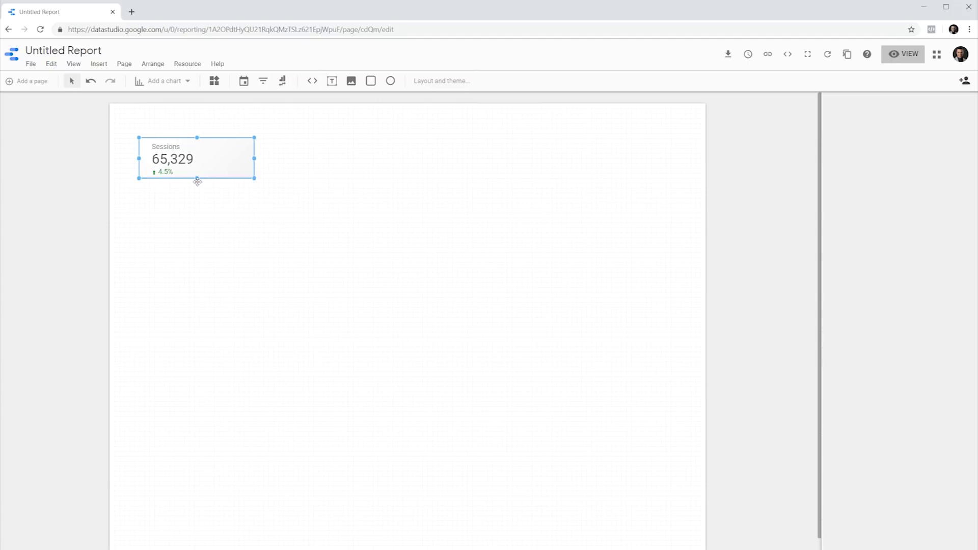
{"action": "left_click_drag", "start_coordinate": [196, 178], "coordinate": [196, 182]}
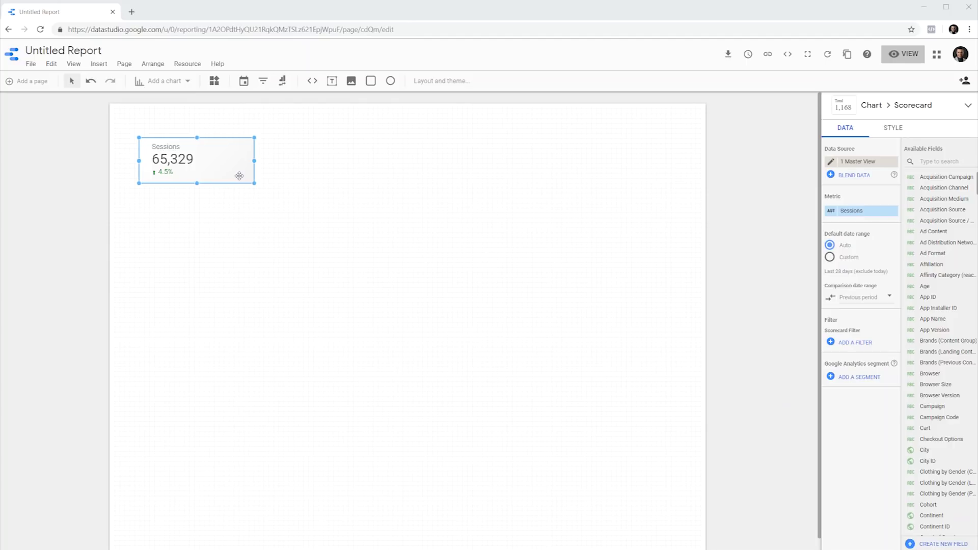
Place a copy of the scorecard to the right and make it show Revenue ($5,228.67)
{"action": "left_click_drag", "start_coordinate": [203, 162], "coordinate": [323, 164]}
{"action": "left_click", "coordinate": [930, 161]}
{"action": "type", "text": "R"}
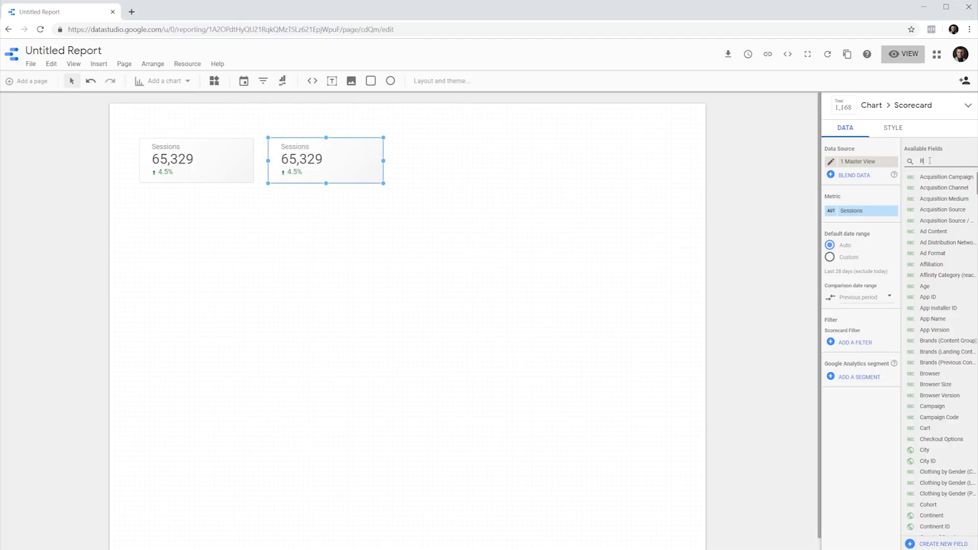
{"action": "type", "text": "evenue"}
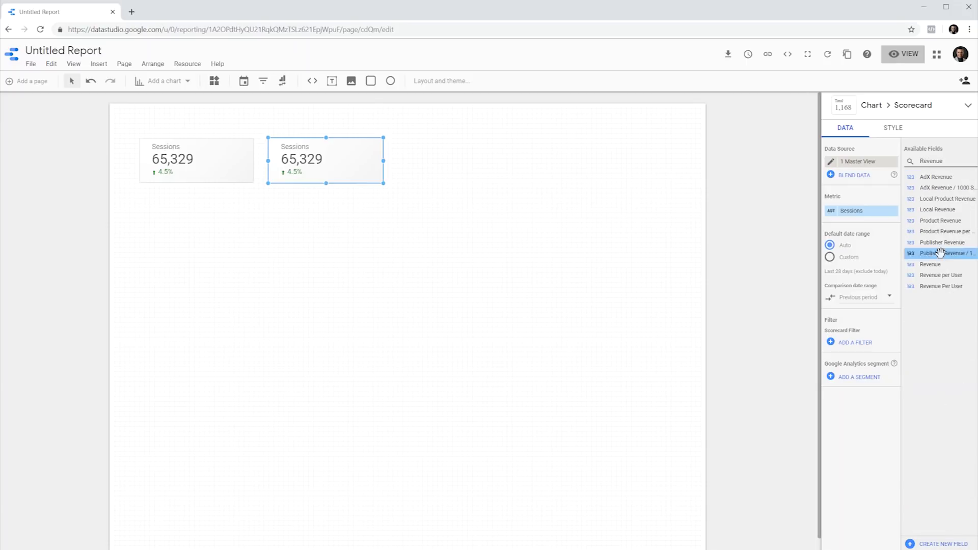
{"action": "left_click_drag", "start_coordinate": [939, 264], "coordinate": [461, 175]}
Make the next two copies show Transactions (91) and Ecommerce Conversion Rate (0.14%)
{"action": "double_click", "coordinate": [932, 161]}
{"action": "type", "text": "t"}
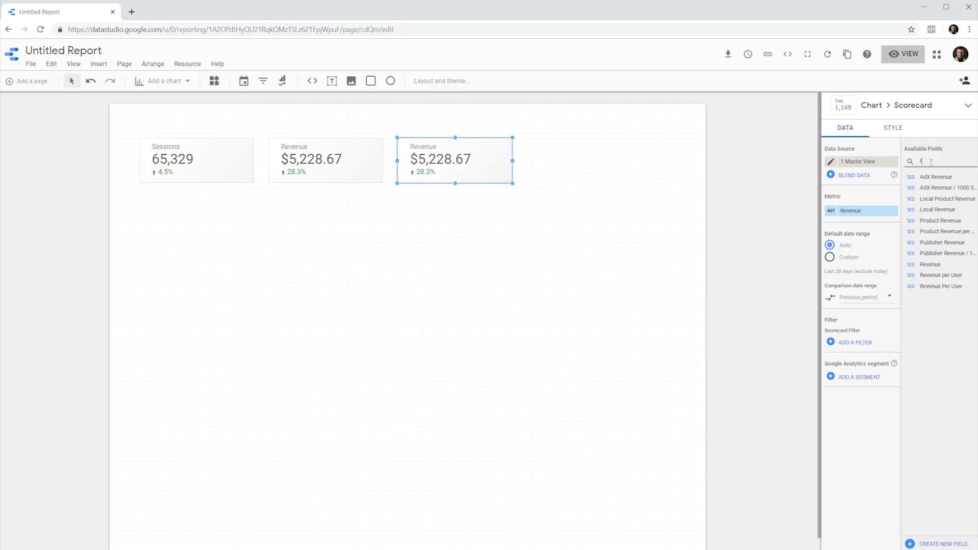
{"action": "type", "text": "ransaction"}
{"action": "left_click_drag", "start_coordinate": [936, 231], "coordinate": [864, 214]}
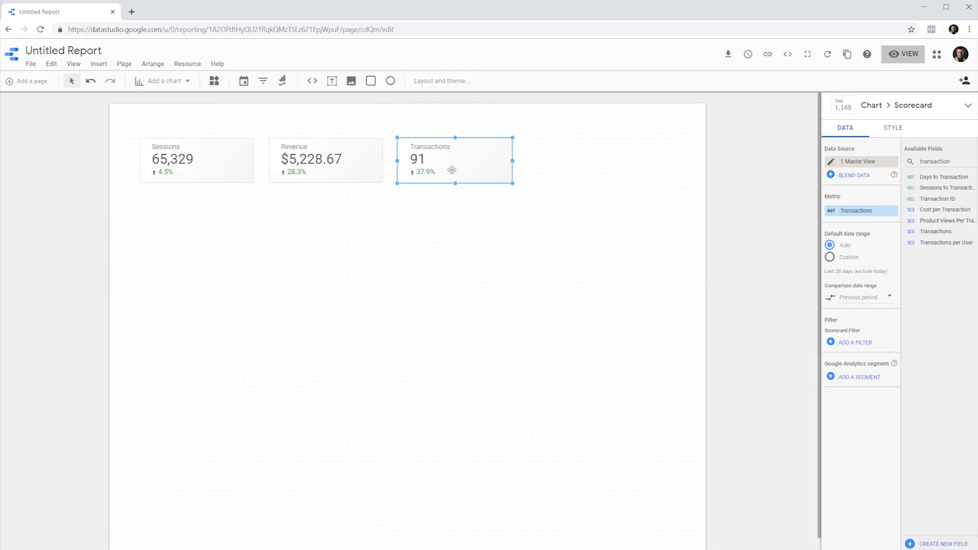
{"action": "key", "text": "ctrl+d"}
{"action": "double_click", "coordinate": [934, 161]}
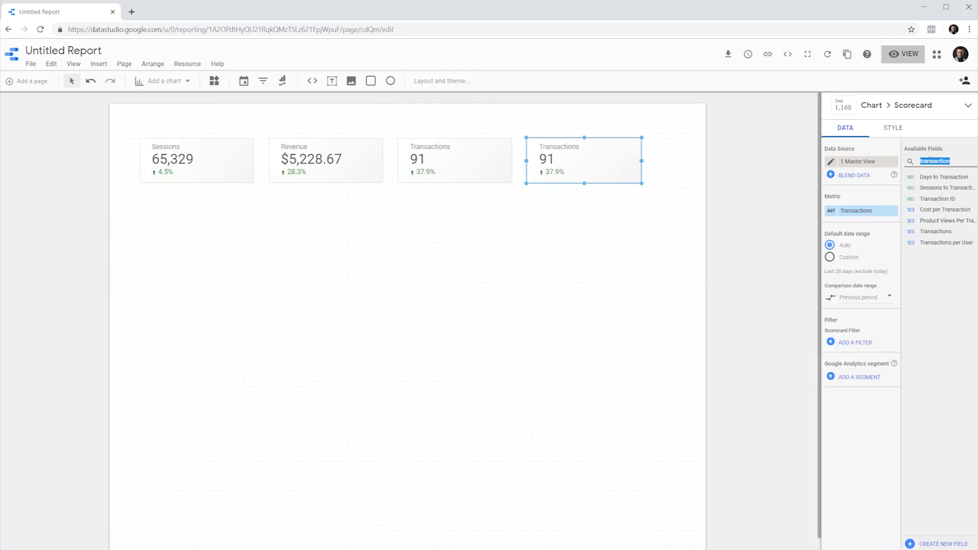
{"action": "type", "text": "ecomm"}
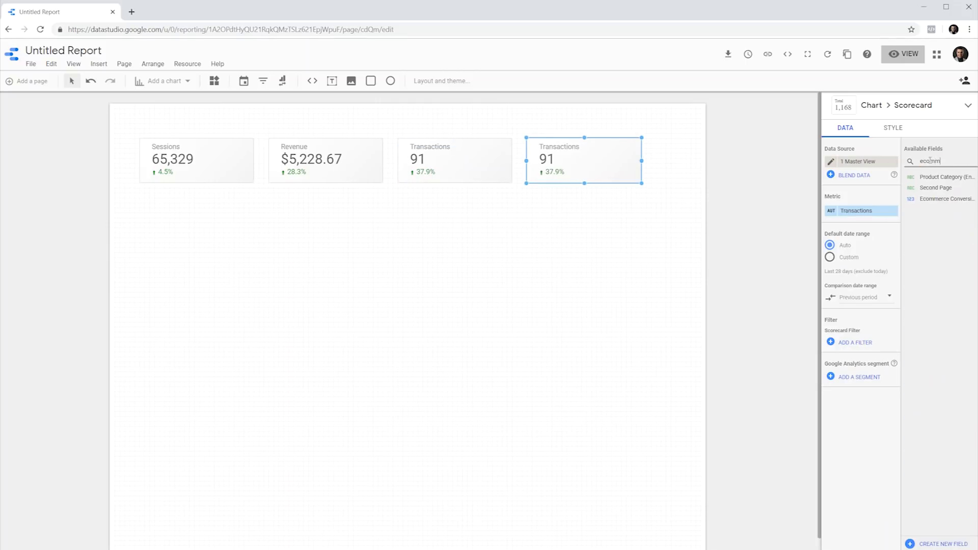
{"action": "left_click_drag", "start_coordinate": [944, 188], "coordinate": [864, 212]}
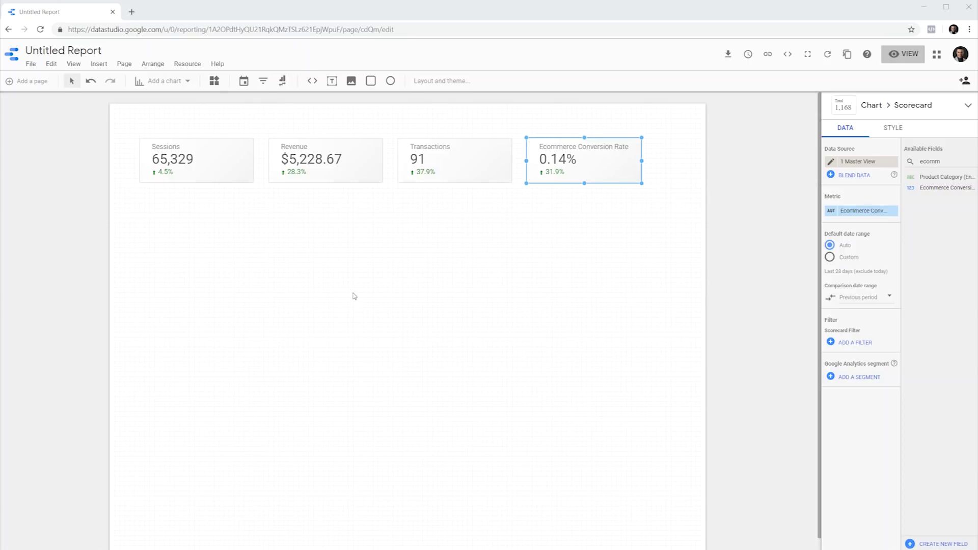
{"action": "left_click", "coordinate": [210, 164]}
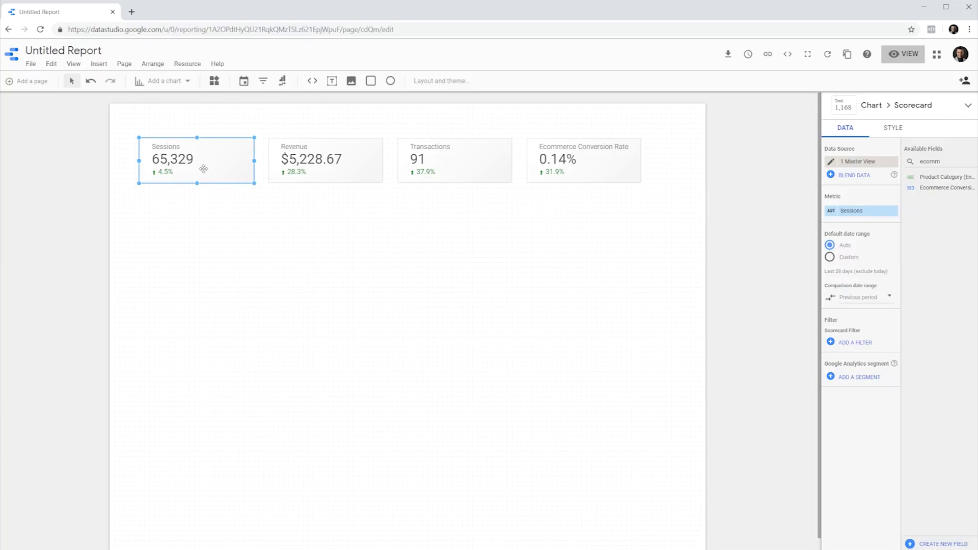
Add a Pageviews time series chart below the scorecards, then delete it
{"action": "left_click", "coordinate": [162, 81]}
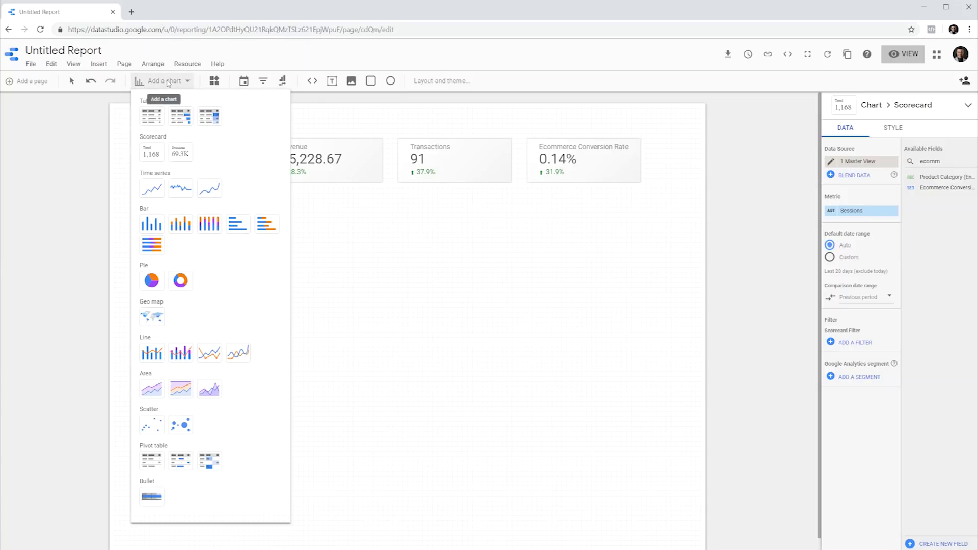
{"action": "left_click", "coordinate": [153, 190]}
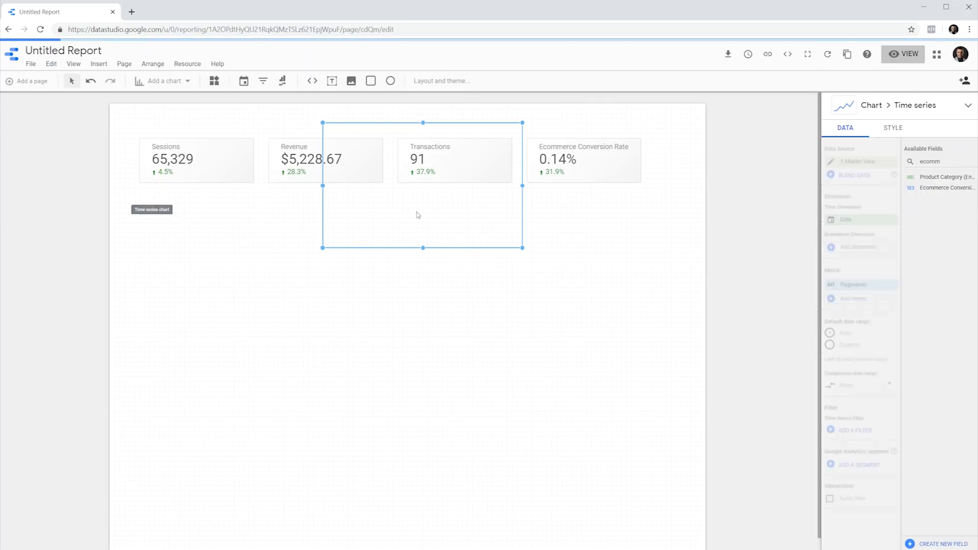
{"action": "left_click_drag", "start_coordinate": [423, 209], "coordinate": [427, 275]}
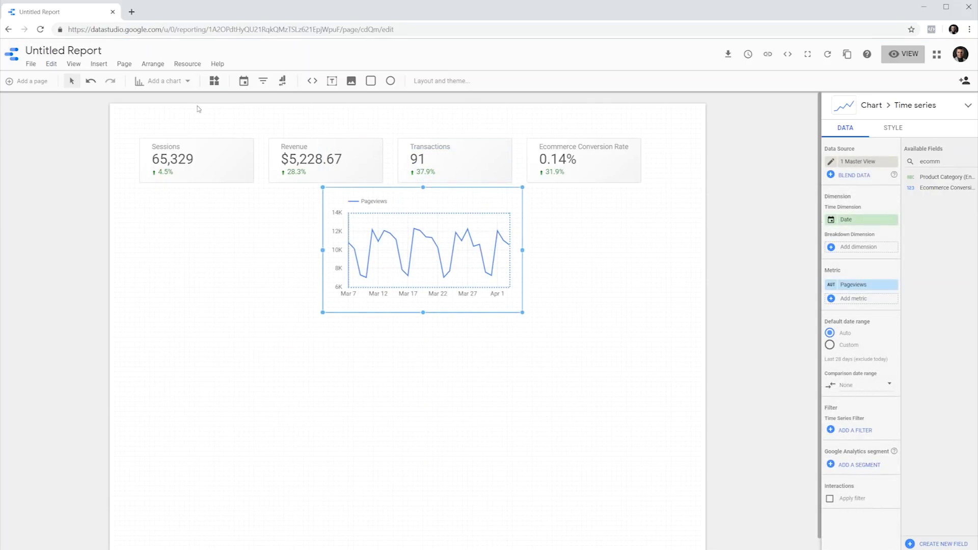
{"action": "key", "text": "Delete"}
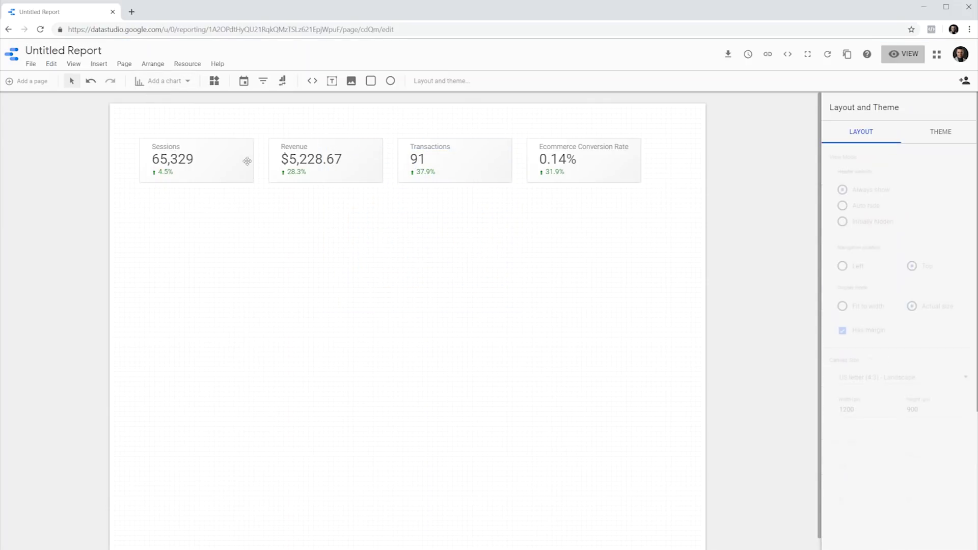
Turn a widened copy of the Sessions scorecard into a Sessions time series and enlarge its plot area
{"action": "left_click", "coordinate": [226, 169]}
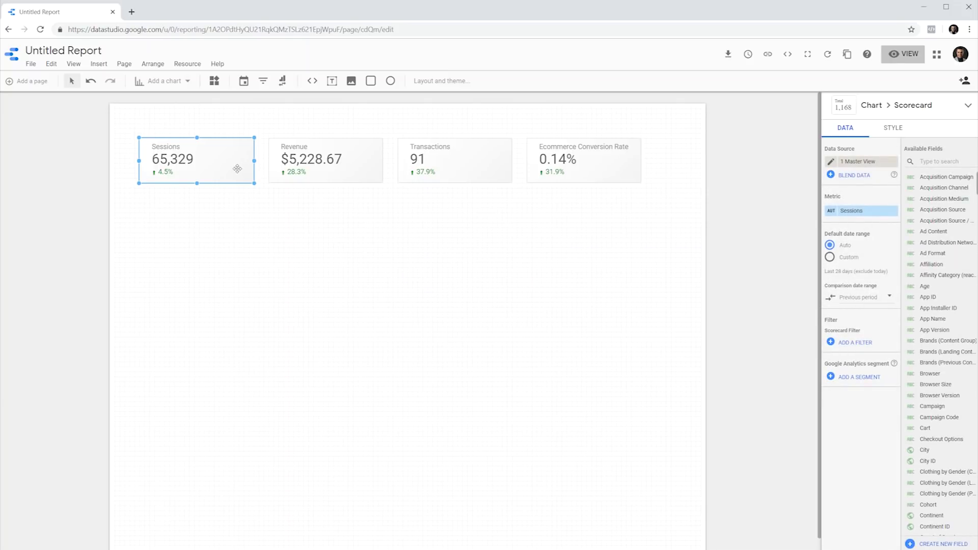
{"action": "key", "text": "ctrl+d"}
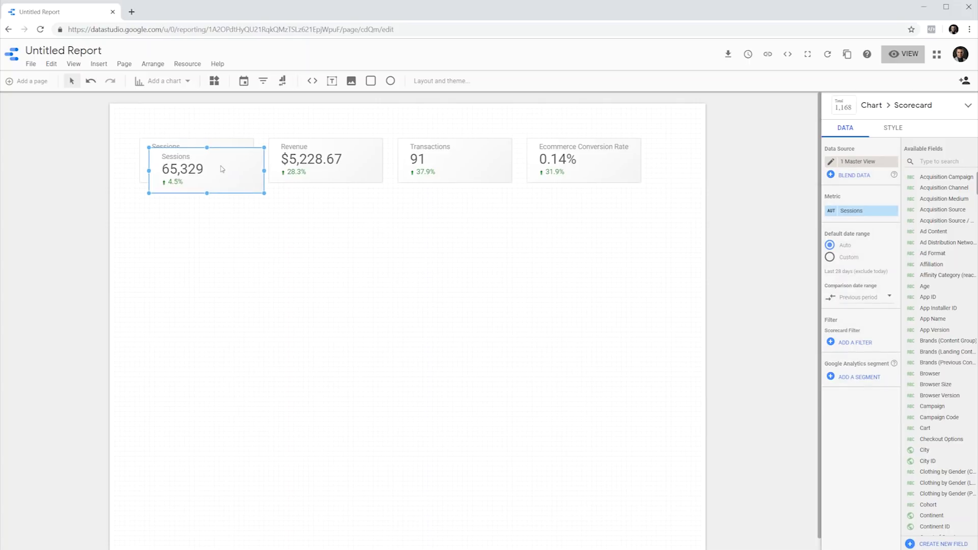
{"action": "left_click_drag", "start_coordinate": [236, 167], "coordinate": [226, 222]}
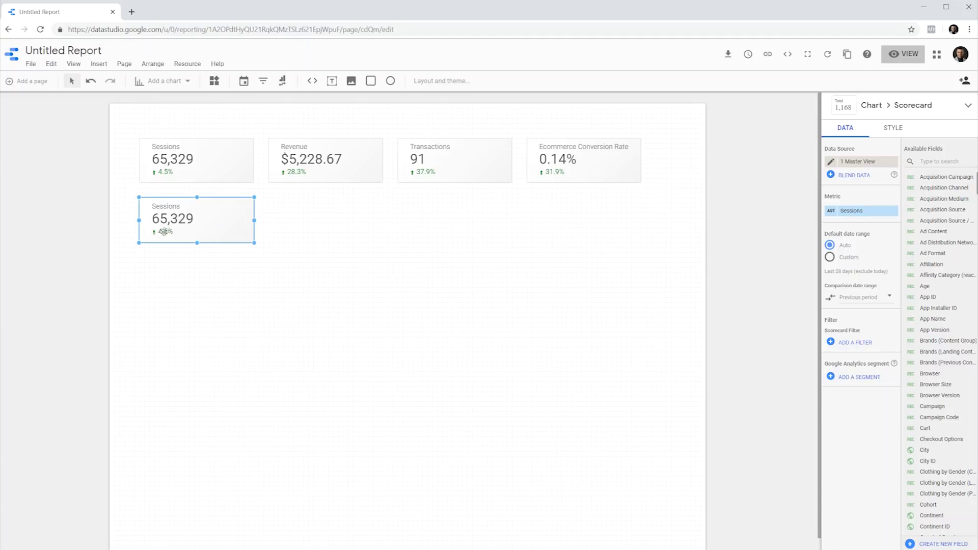
{"action": "left_click_drag", "start_coordinate": [254, 243], "coordinate": [384, 303]}
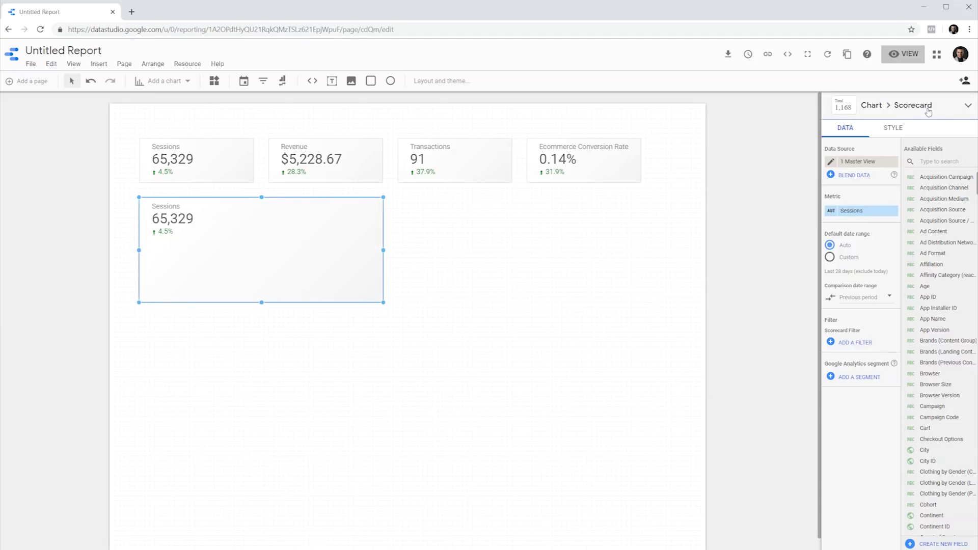
{"action": "left_click", "coordinate": [929, 111]}
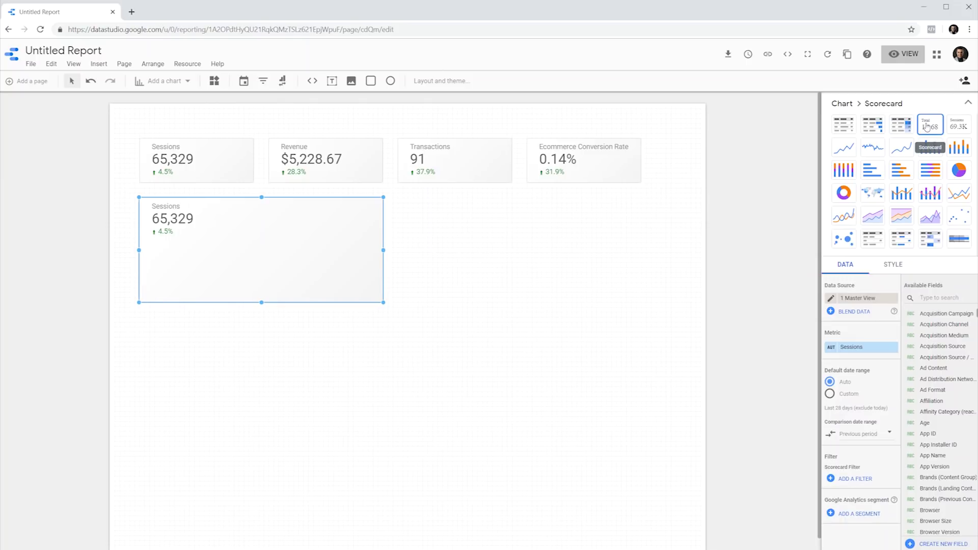
{"action": "left_click", "coordinate": [846, 149]}
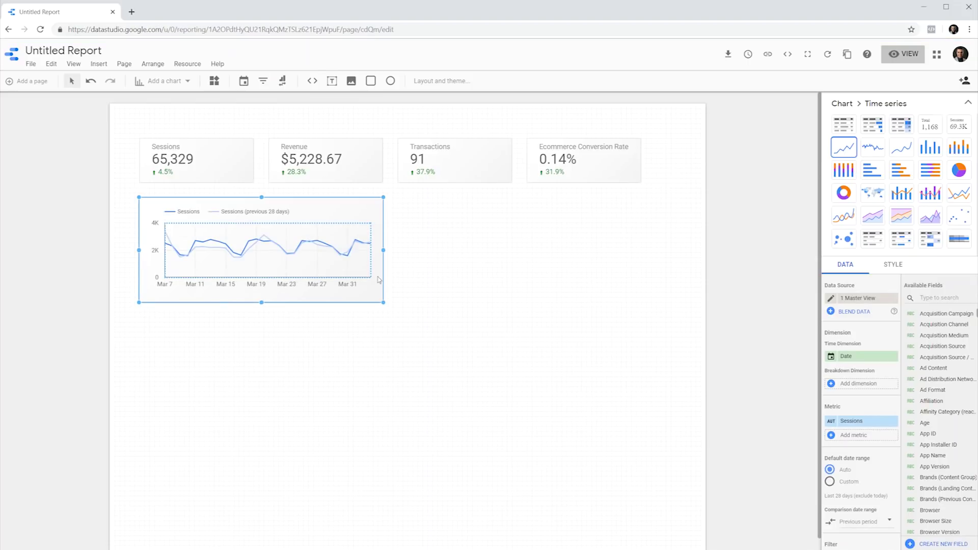
{"action": "left_click_drag", "start_coordinate": [273, 277], "coordinate": [274, 284]}
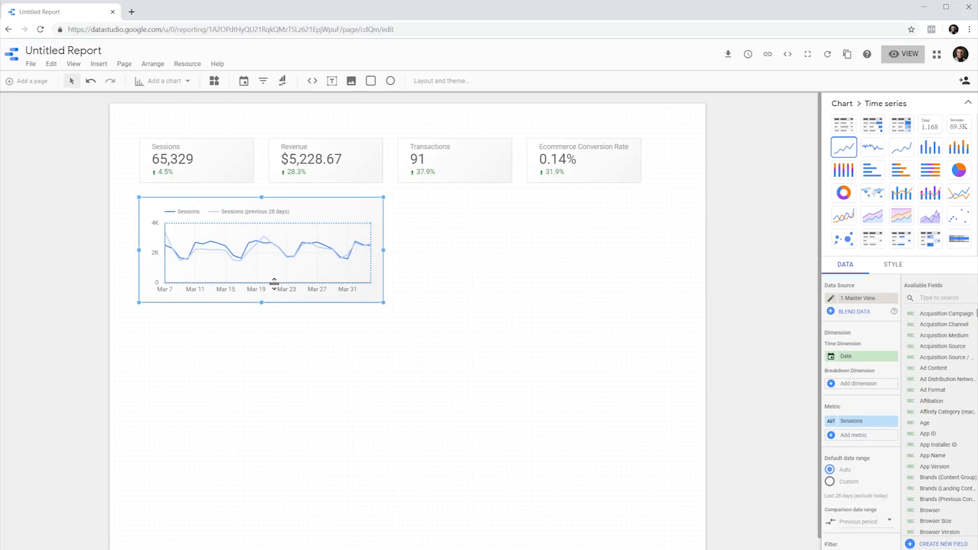
{"action": "left_click_drag", "start_coordinate": [268, 223], "coordinate": [268, 218]}
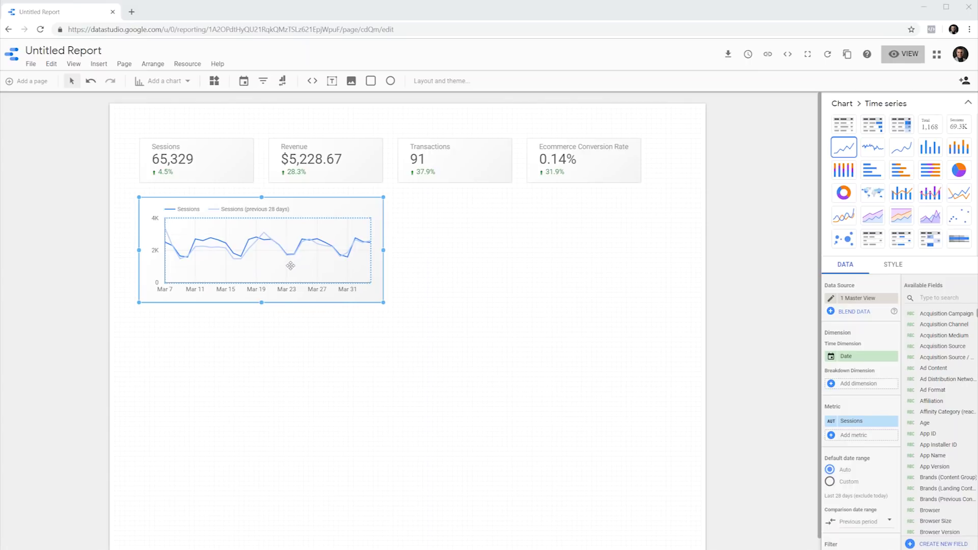
Copy the time series to the right as a bar chart of Sessions by Default Channel Grouping
{"action": "left_click_drag", "start_coordinate": [301, 255], "coordinate": [547, 252]}
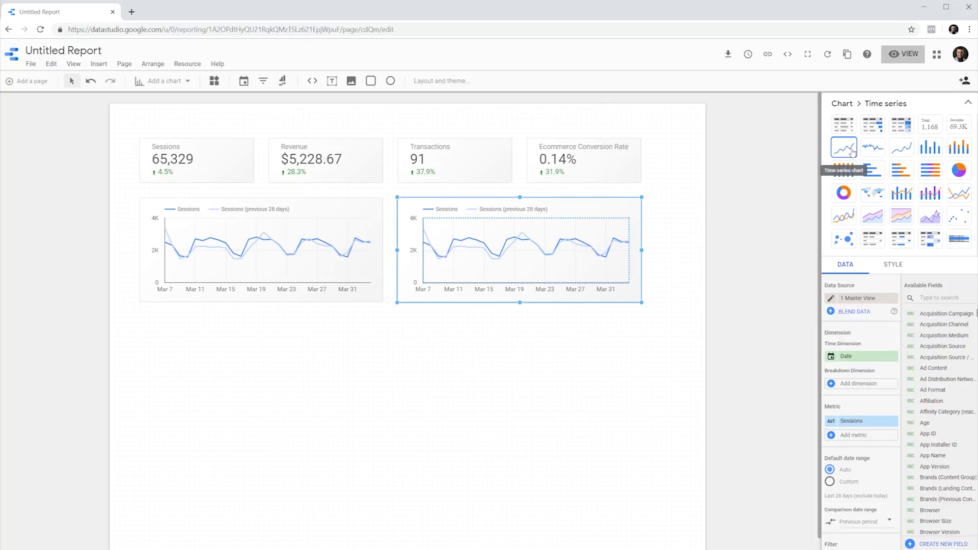
{"action": "left_click", "coordinate": [876, 176]}
{"action": "left_click", "coordinate": [968, 105]}
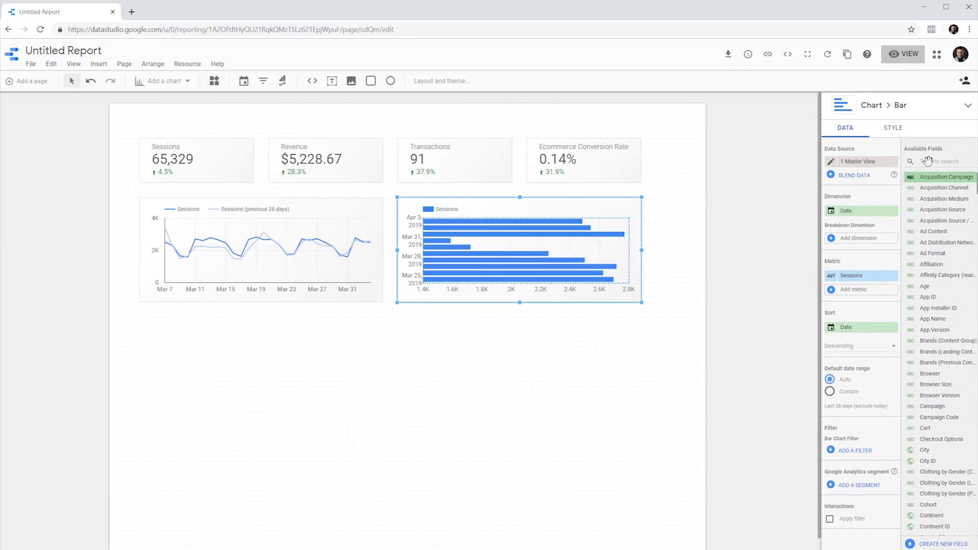
{"action": "left_click", "coordinate": [931, 162]}
{"action": "type", "text": "defau"}
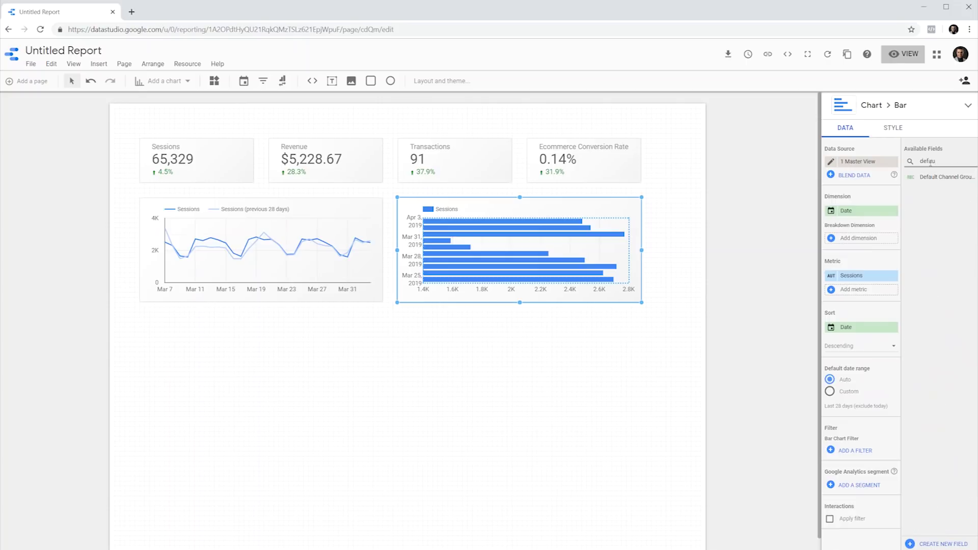
{"action": "left_click_drag", "start_coordinate": [940, 176], "coordinate": [862, 216]}
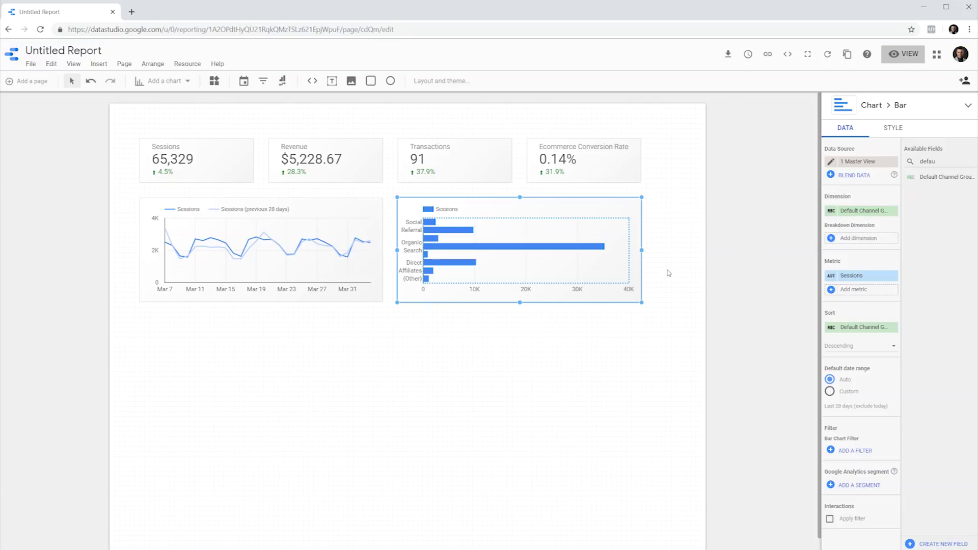
Sort the bars by Sessions, limit them to 5, and narrow the bar chart
{"action": "left_click", "coordinate": [866, 329]}
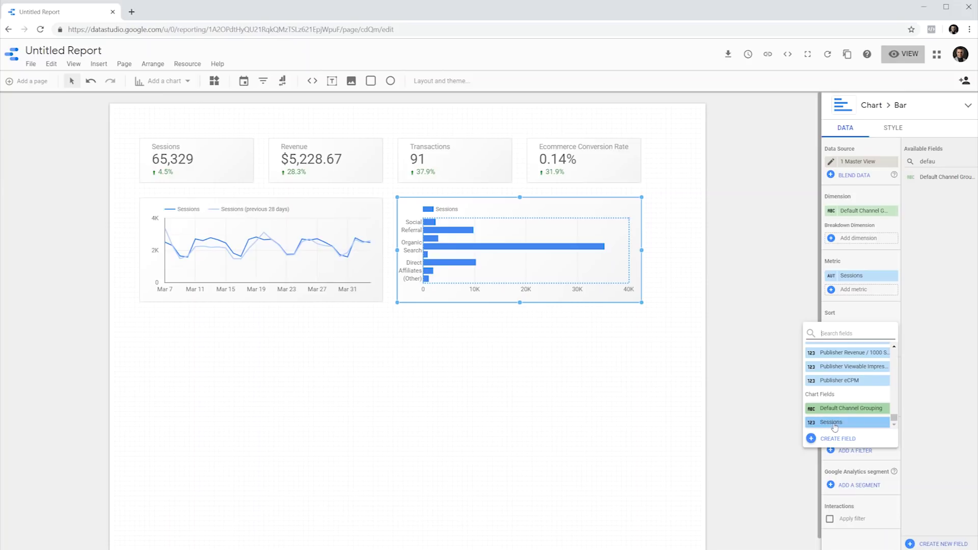
{"action": "left_click", "coordinate": [835, 423]}
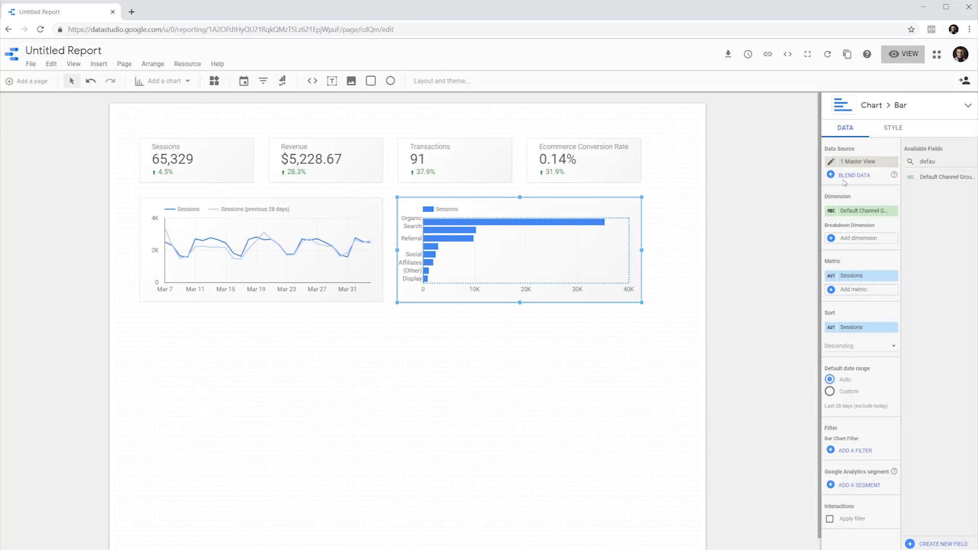
{"action": "left_click", "coordinate": [895, 132]}
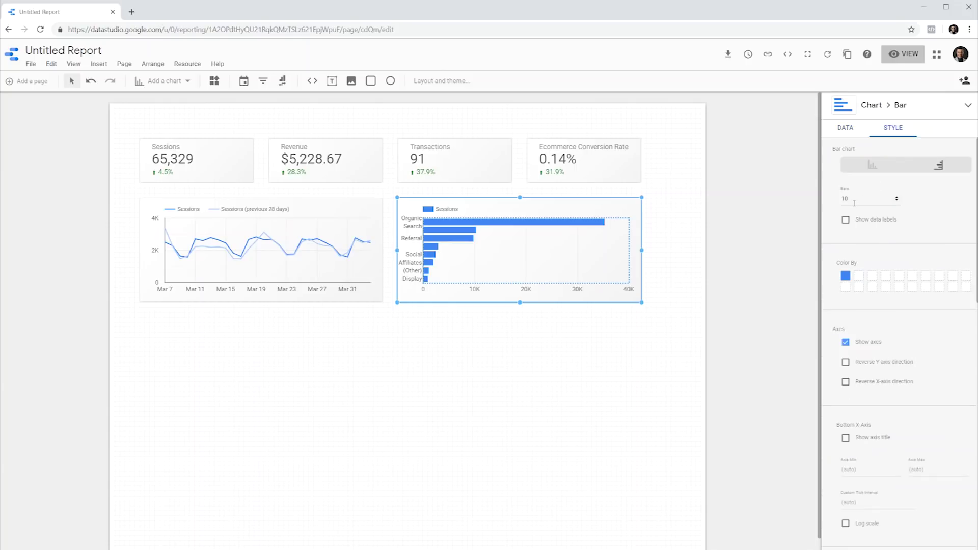
{"action": "left_click_drag", "start_coordinate": [854, 198], "coordinate": [829, 200]}
{"action": "type", "text": "5"}
{"action": "left_click", "coordinate": [845, 128]}
{"action": "left_click_drag", "start_coordinate": [641, 250], "coordinate": [512, 242]}
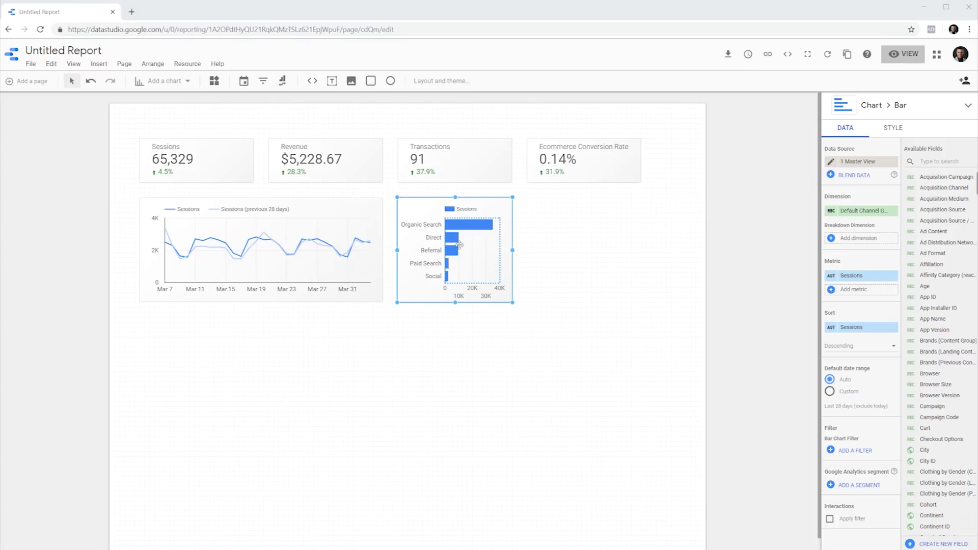
Duplicate the channel bar chart, enlarge the copy below it, and make it a Sessions-by-country geo map
{"action": "key", "text": "ctrl+d"}
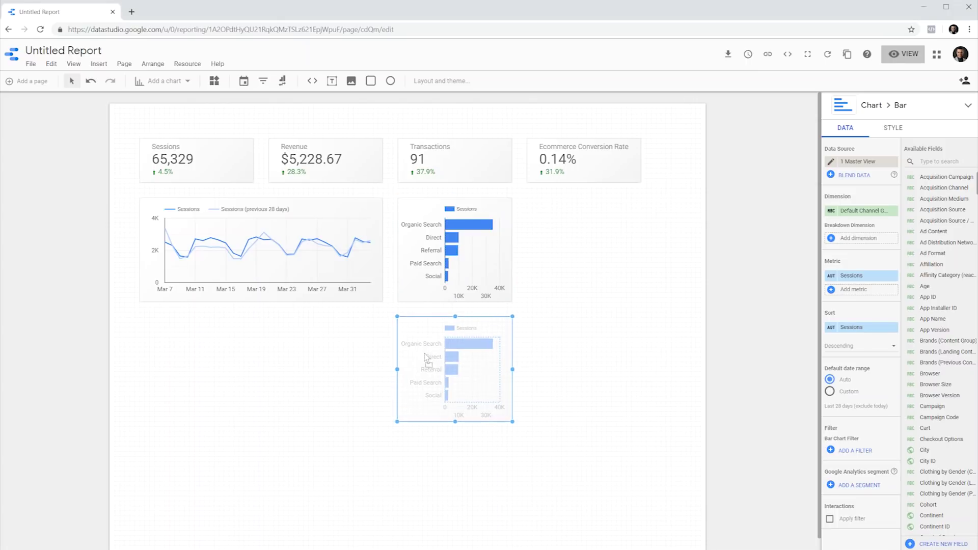
{"action": "left_click_drag", "start_coordinate": [513, 437], "coordinate": [644, 464]}
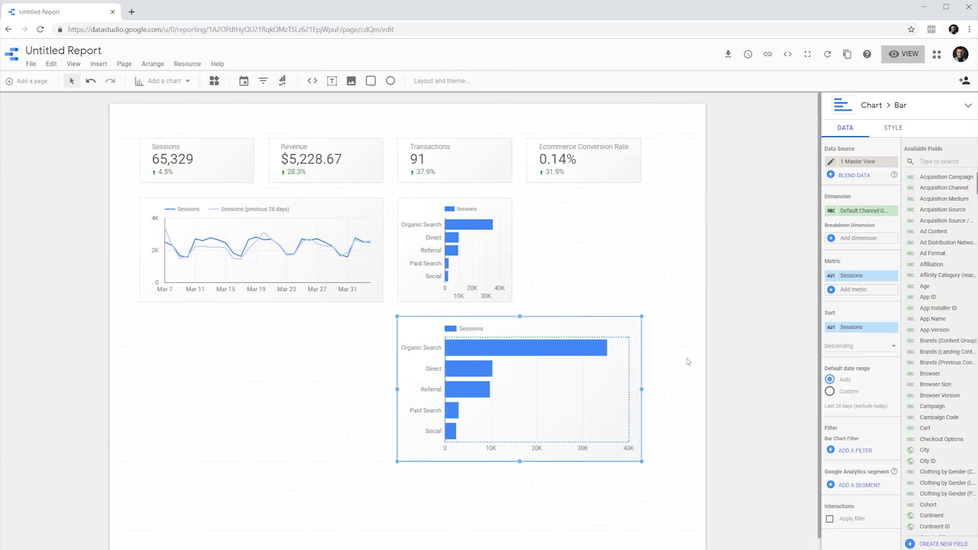
{"action": "left_click", "coordinate": [900, 107]}
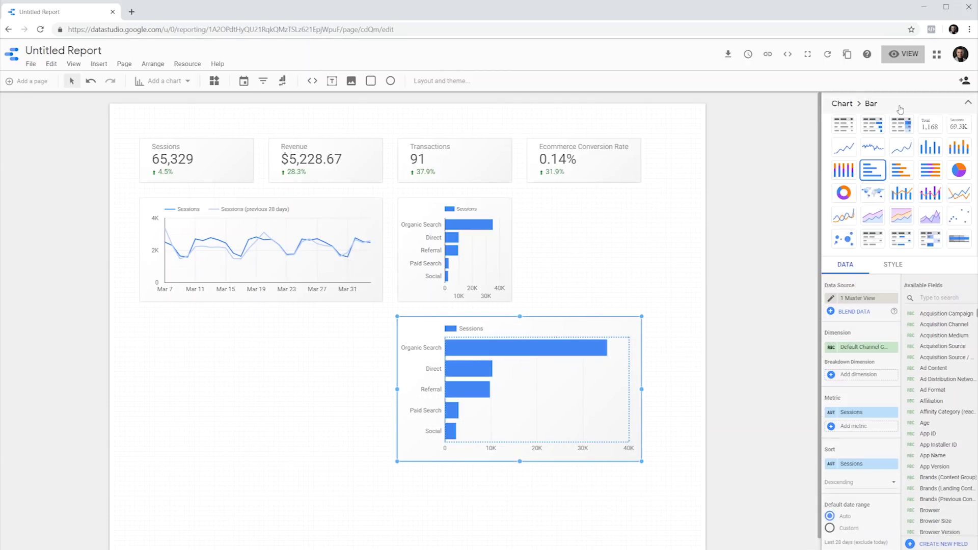
{"action": "left_click", "coordinate": [873, 193]}
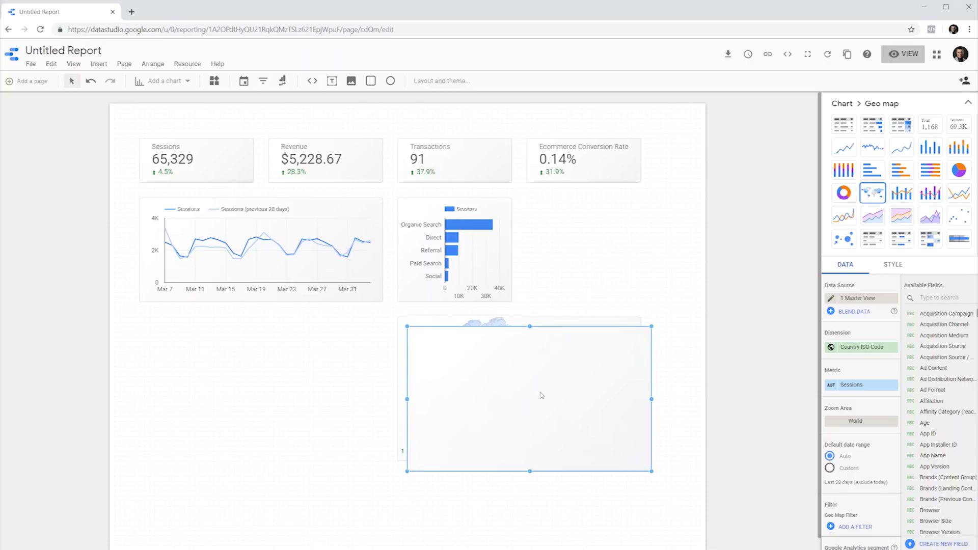
Place a copy of the geo map to its left and convert it to a stacked area chart
{"action": "left_click_drag", "start_coordinate": [520, 387], "coordinate": [294, 381]}
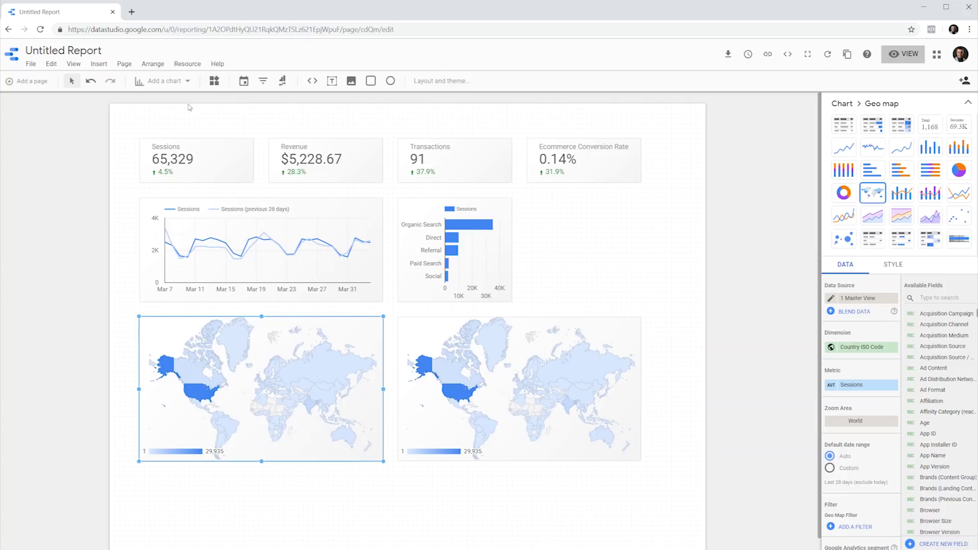
{"action": "left_click", "coordinate": [186, 81]}
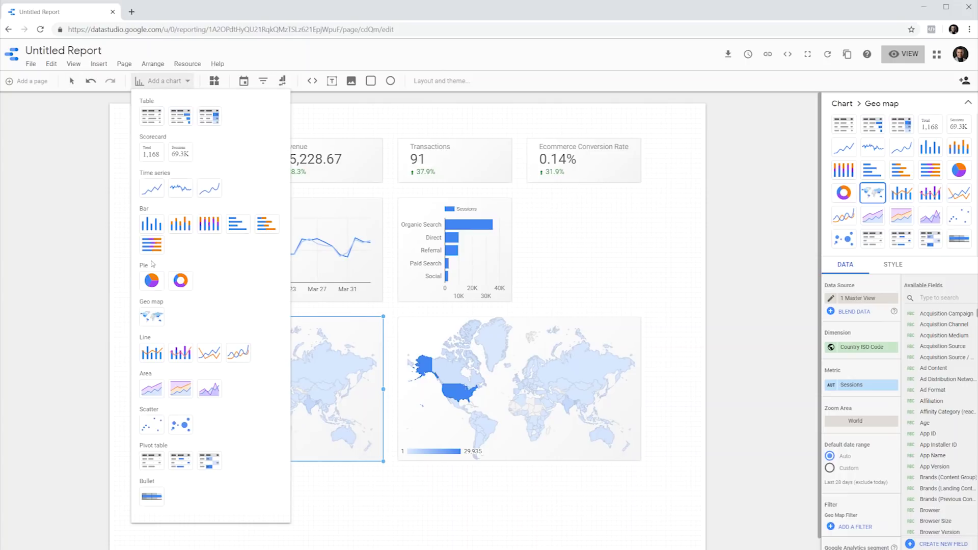
{"action": "left_click", "coordinate": [360, 381]}
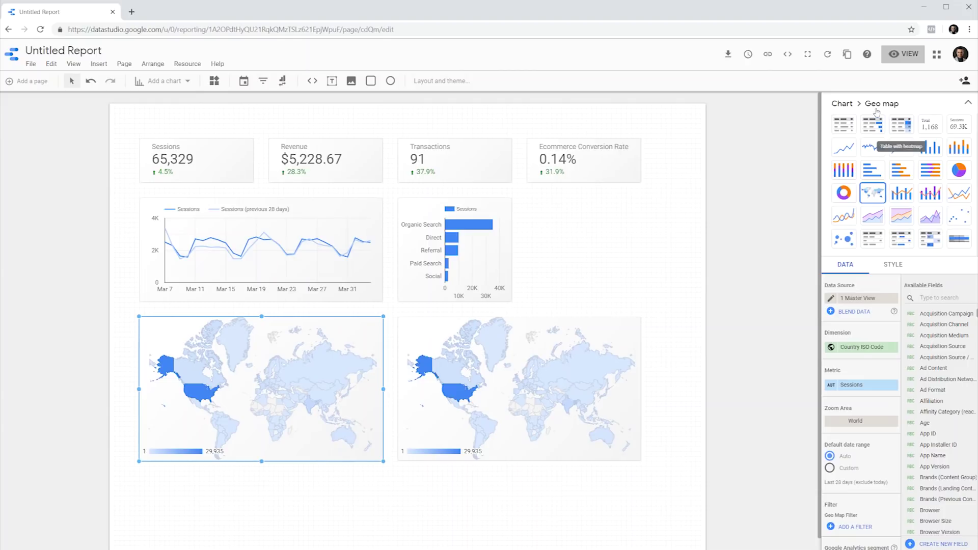
{"action": "left_click", "coordinate": [874, 217]}
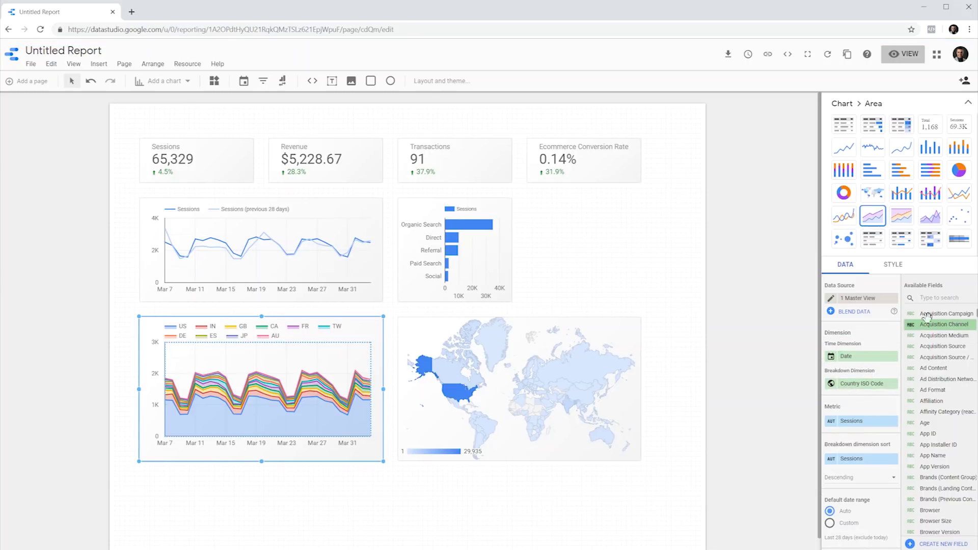
Break down the area chart's Sessions by Default Channel Grouping
{"action": "left_click", "coordinate": [933, 299]}
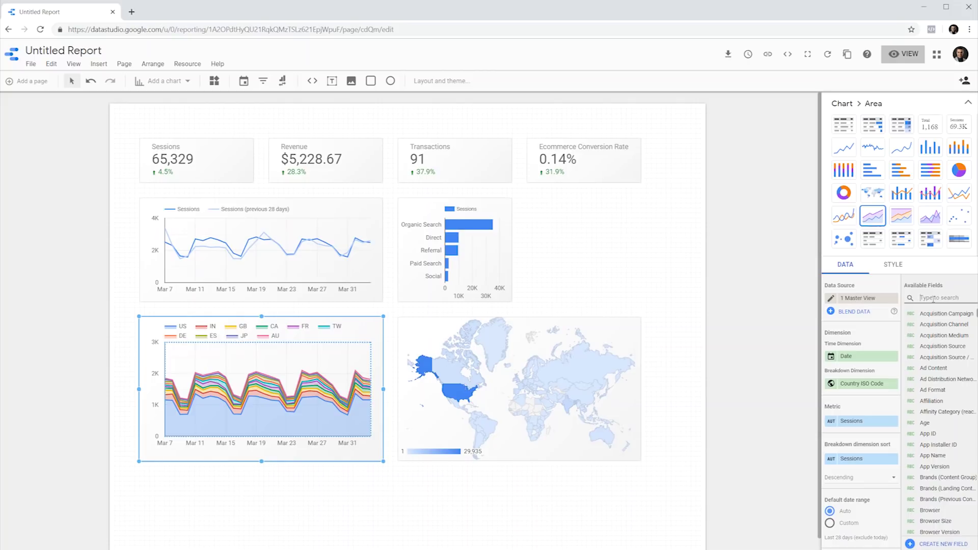
{"action": "type", "text": "d"}
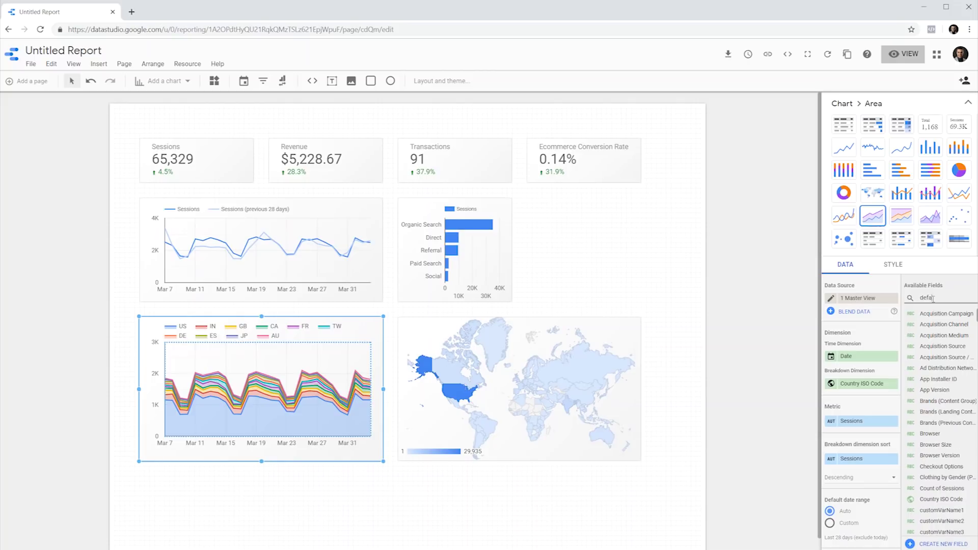
{"action": "type", "text": "efa"}
{"action": "left_click_drag", "start_coordinate": [940, 314], "coordinate": [867, 384]}
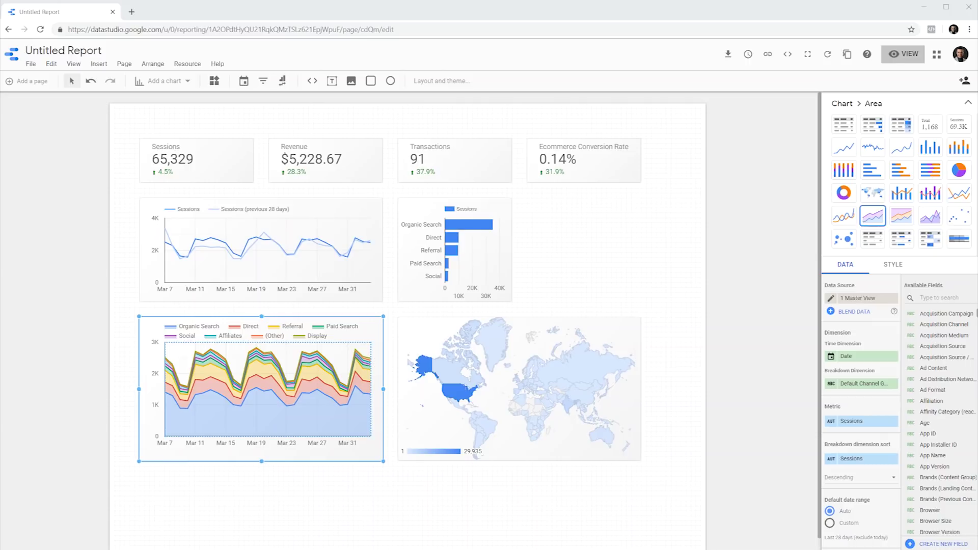
{"action": "left_click", "coordinate": [891, 266]}
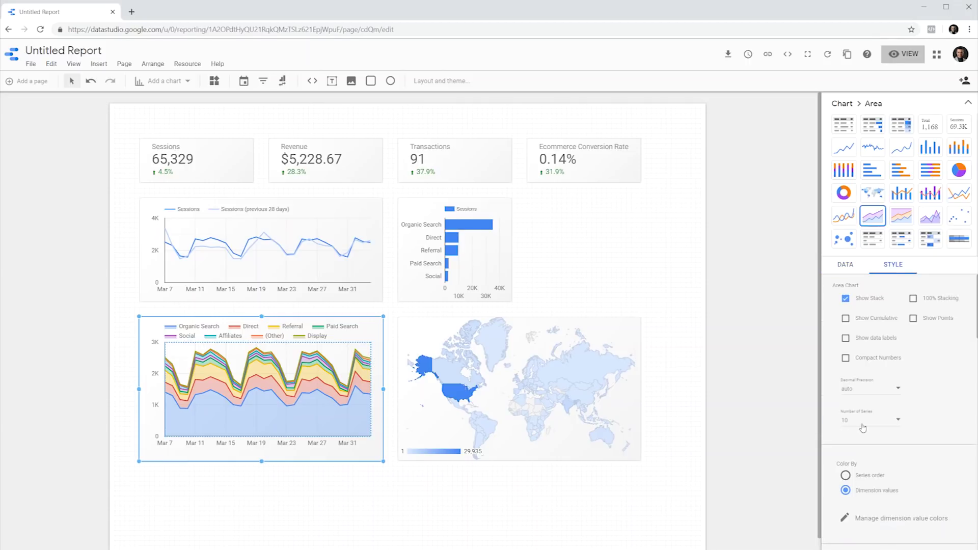
Reduce the stacked area chart's Number of Series from 10 to 5
{"action": "left_click", "coordinate": [863, 428]}
{"action": "left_click", "coordinate": [868, 397]}
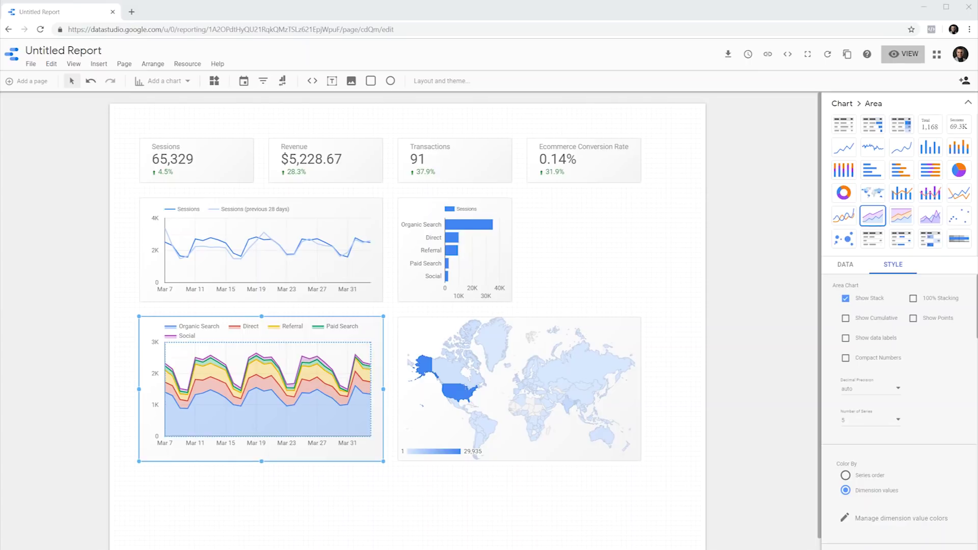
{"action": "left_click", "coordinate": [475, 260]}
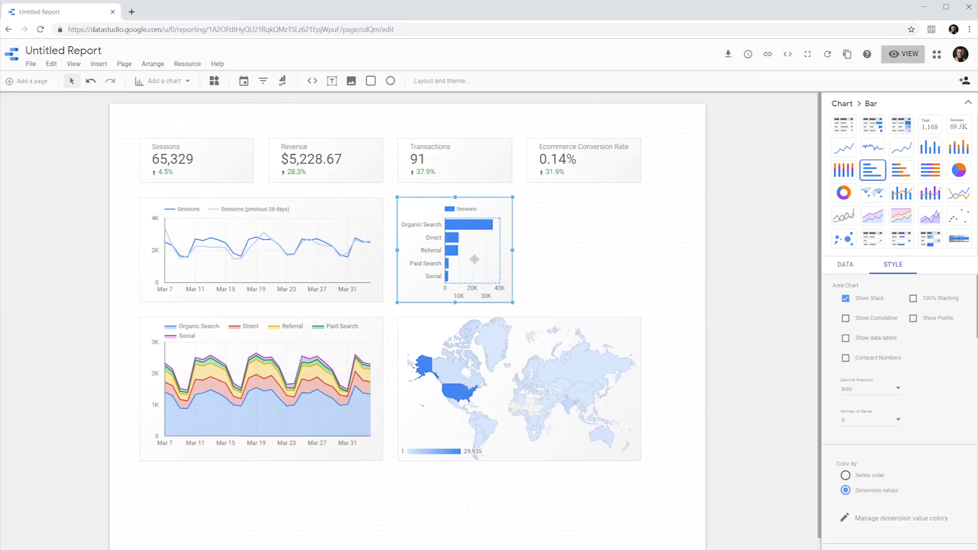
Copy-paste the bar chart, convert the duplicate to a donut chart, and shrink its centre hole
{"action": "key", "text": "ctrl+c"}
{"action": "key", "text": "ctrl+v"}
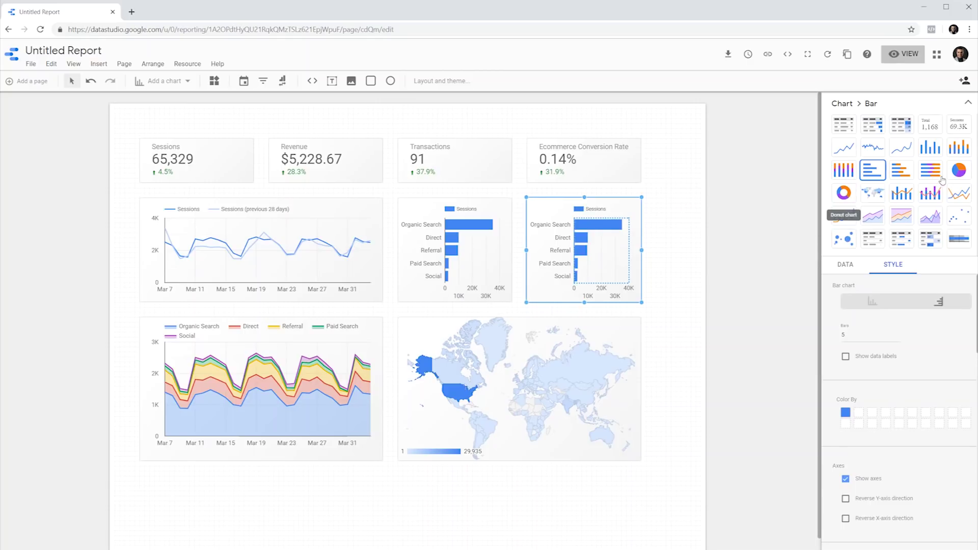
{"action": "left_click", "coordinate": [845, 193]}
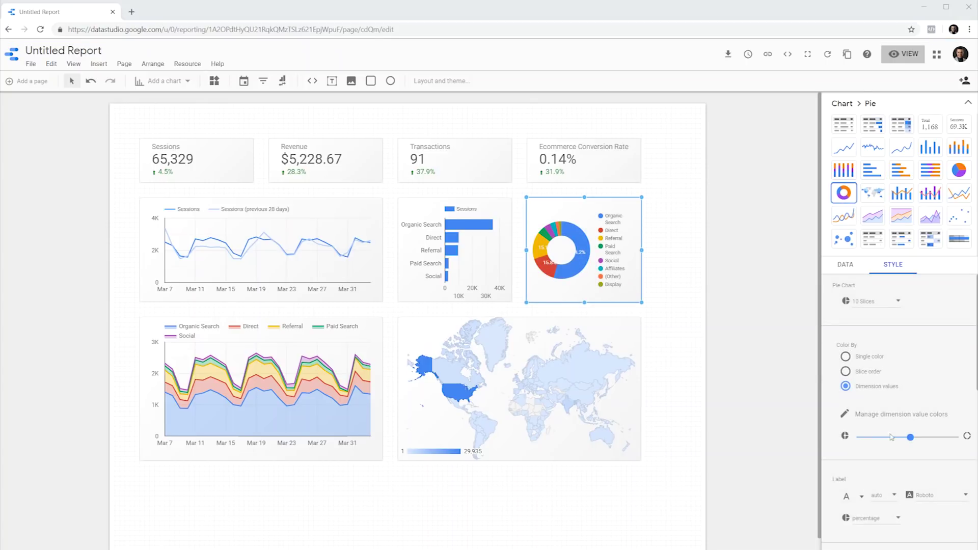
{"action": "left_click_drag", "start_coordinate": [911, 438], "coordinate": [892, 438]}
Set the donut's dimension to Gender, put its legend at the bottom, and preview in view mode
{"action": "left_click", "coordinate": [846, 265]}
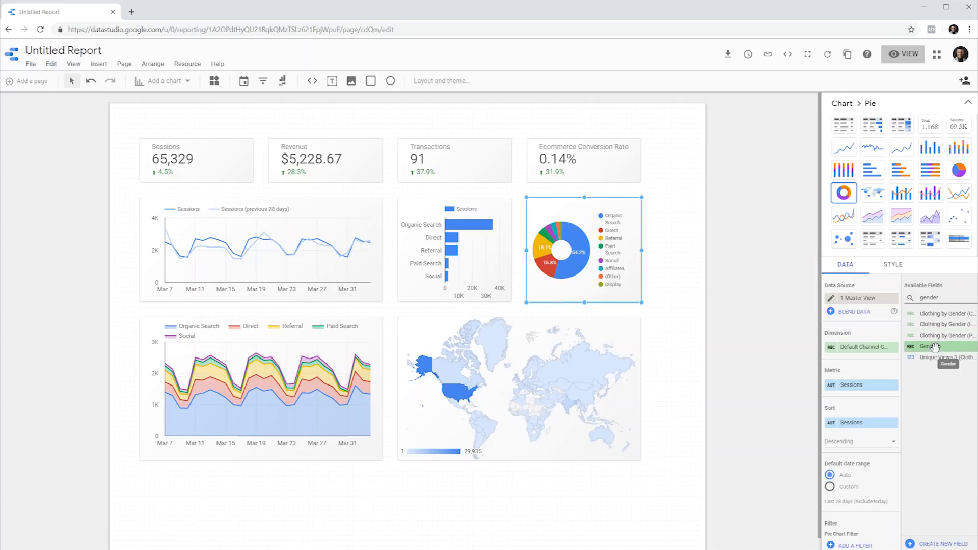
{"action": "left_click_drag", "start_coordinate": [936, 347], "coordinate": [854, 347]}
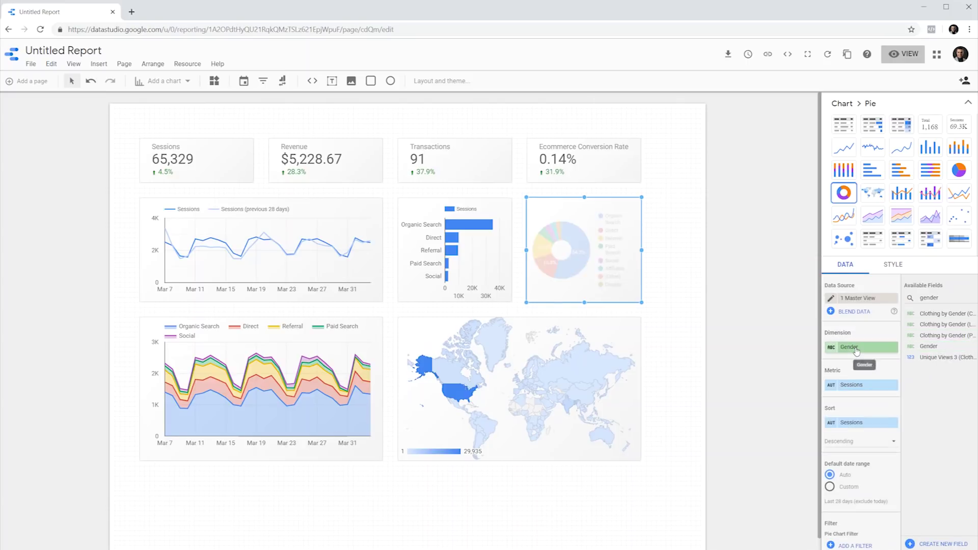
{"action": "left_click", "coordinate": [893, 264]}
{"action": "scroll", "coordinate": [900, 408], "scroll_direction": "down", "scroll_amount": 10}
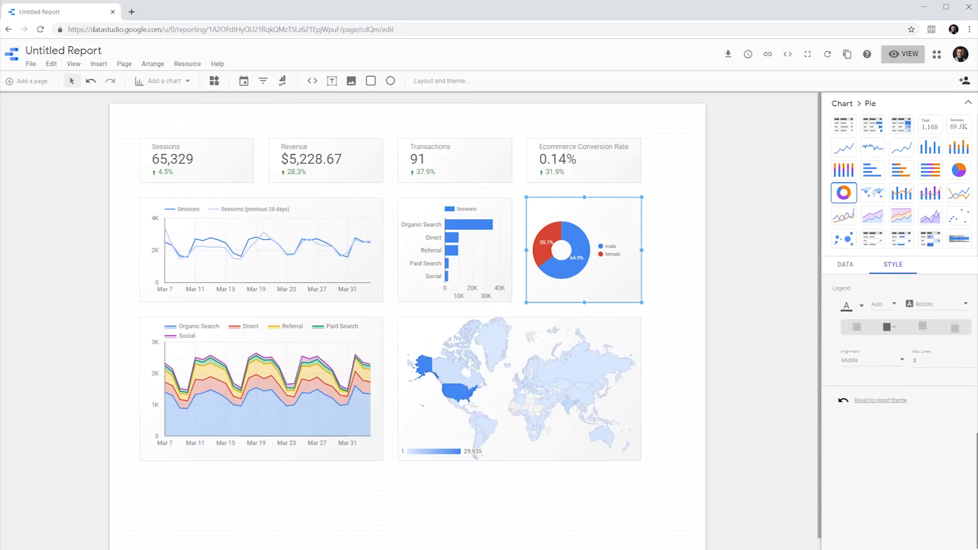
{"action": "scroll", "coordinate": [928, 390], "scroll_direction": "up", "scroll_amount": 1}
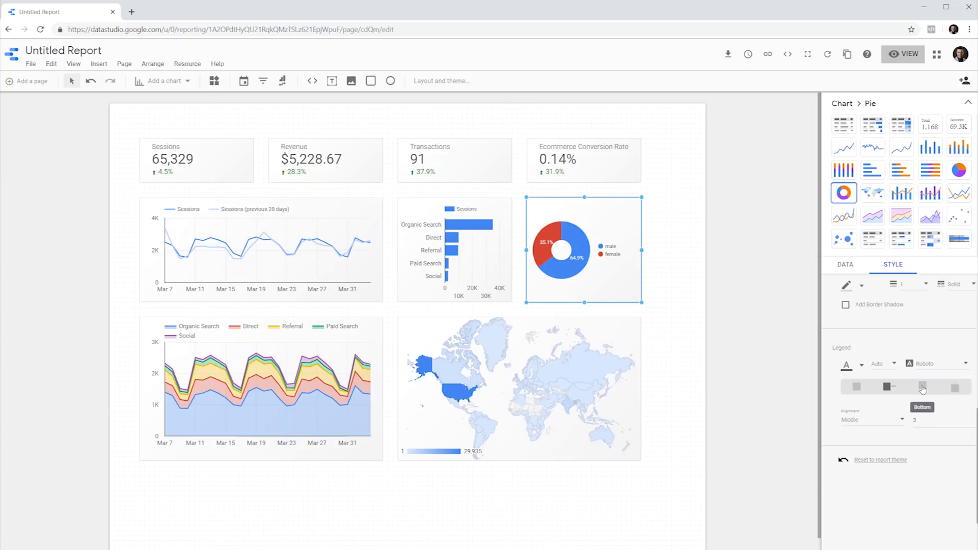
{"action": "left_click", "coordinate": [923, 387]}
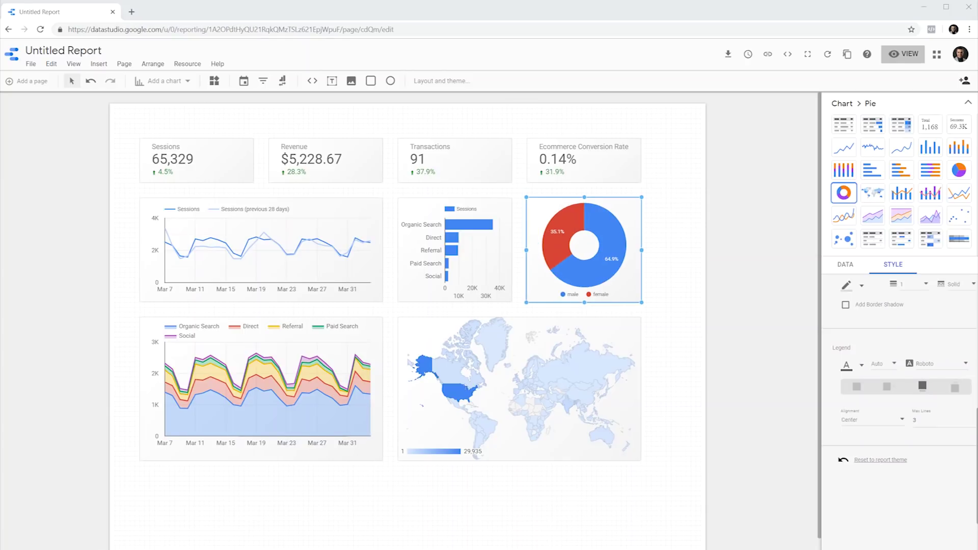
{"action": "left_click", "coordinate": [908, 55]}
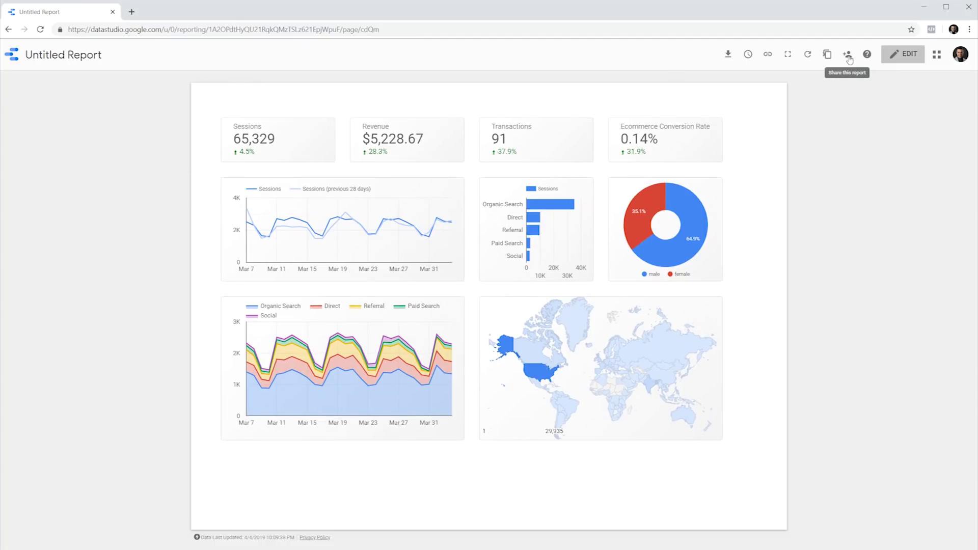
{"action": "mouse_move", "coordinate": [656, 198]}
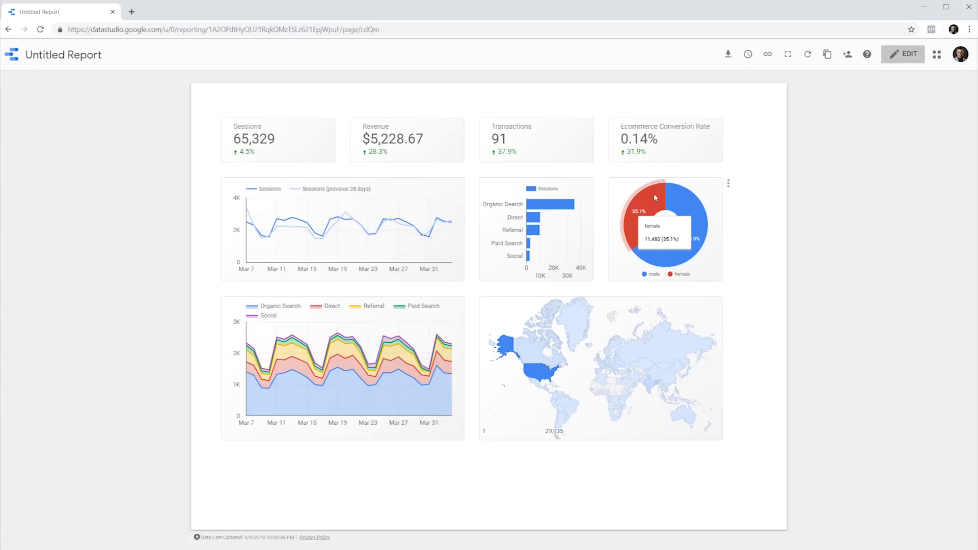
{"action": "mouse_move", "coordinate": [526, 219]}
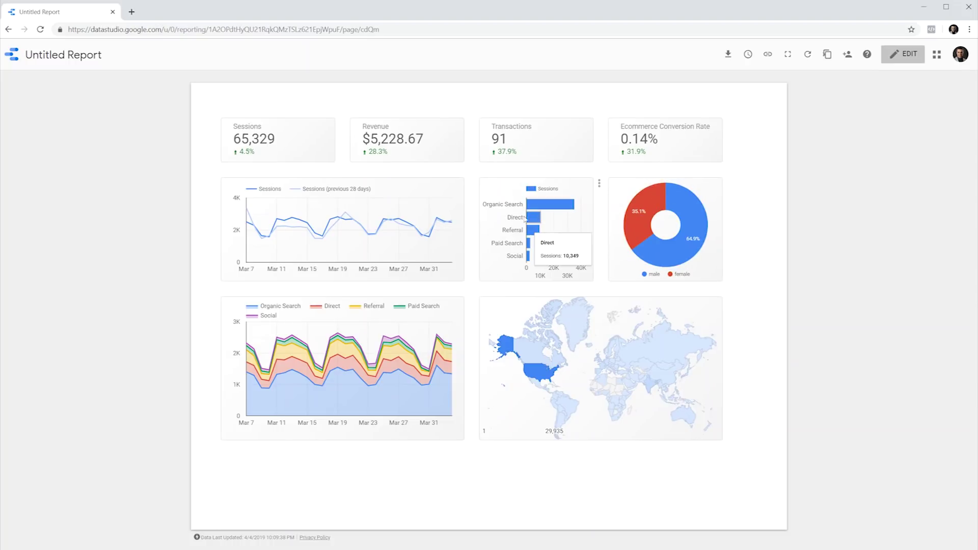
{"action": "mouse_move", "coordinate": [330, 222]}
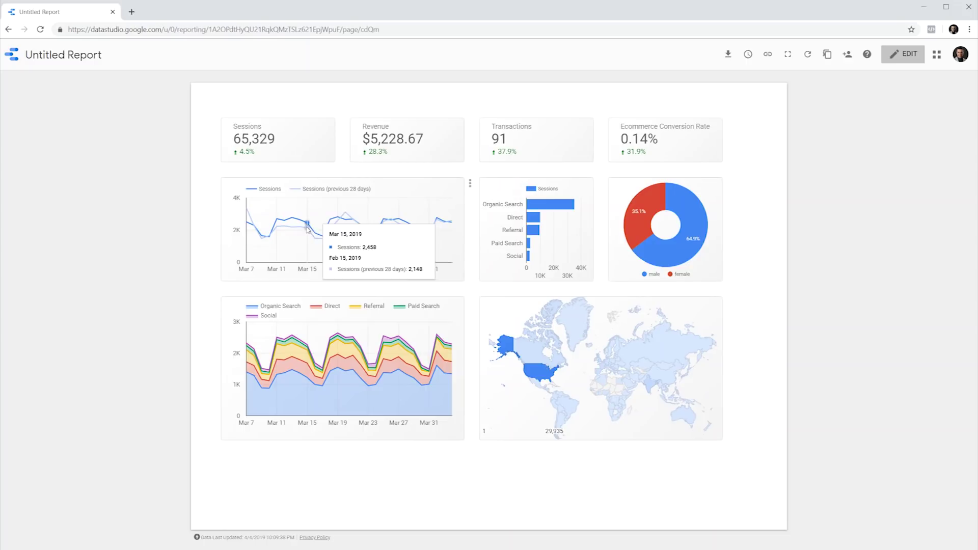
{"action": "mouse_move", "coordinate": [529, 373]}
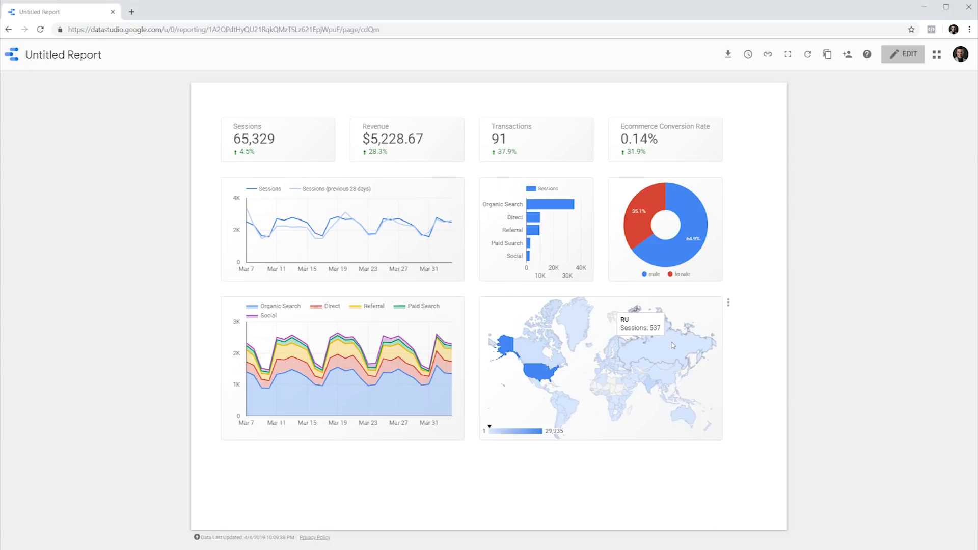
{"action": "mouse_move", "coordinate": [691, 261]}
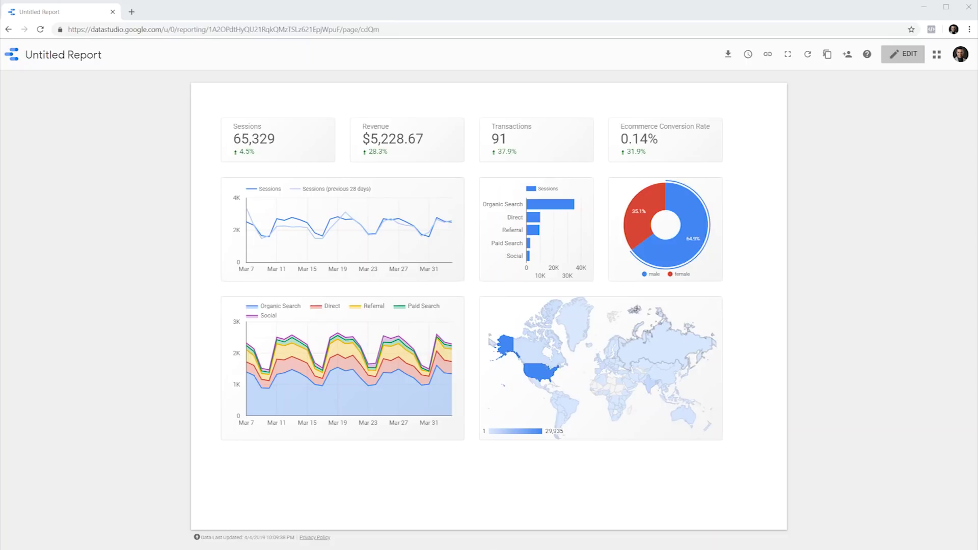
Turn on Apply filter for the gender pie chart, then return the report to view mode
{"action": "left_click", "coordinate": [898, 57]}
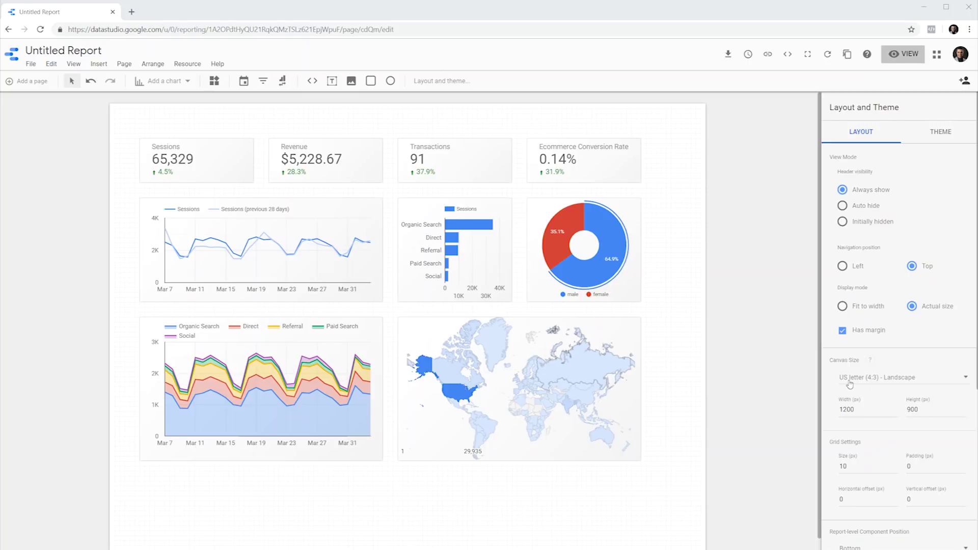
{"action": "left_click", "coordinate": [635, 273]}
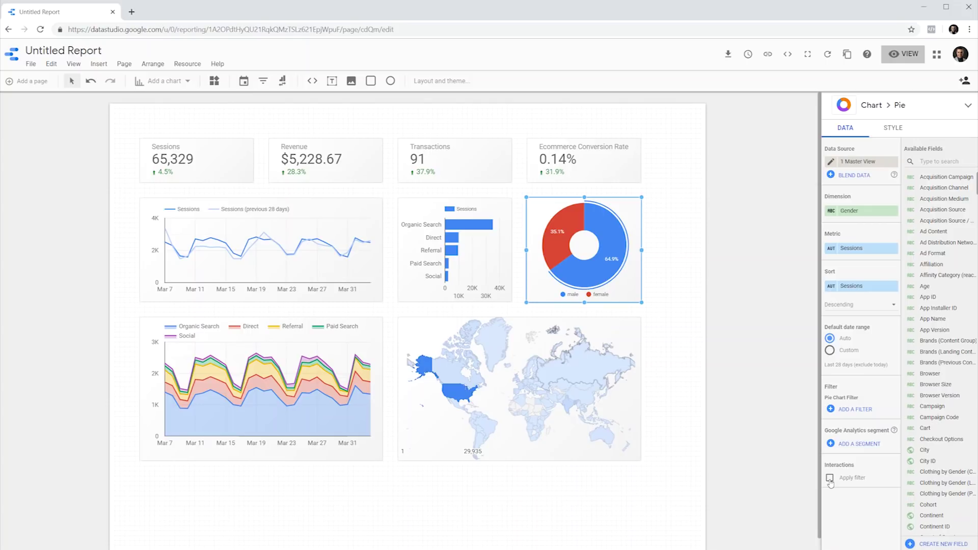
{"action": "left_click", "coordinate": [830, 478]}
{"action": "key", "text": "ctrl+shift+e"}
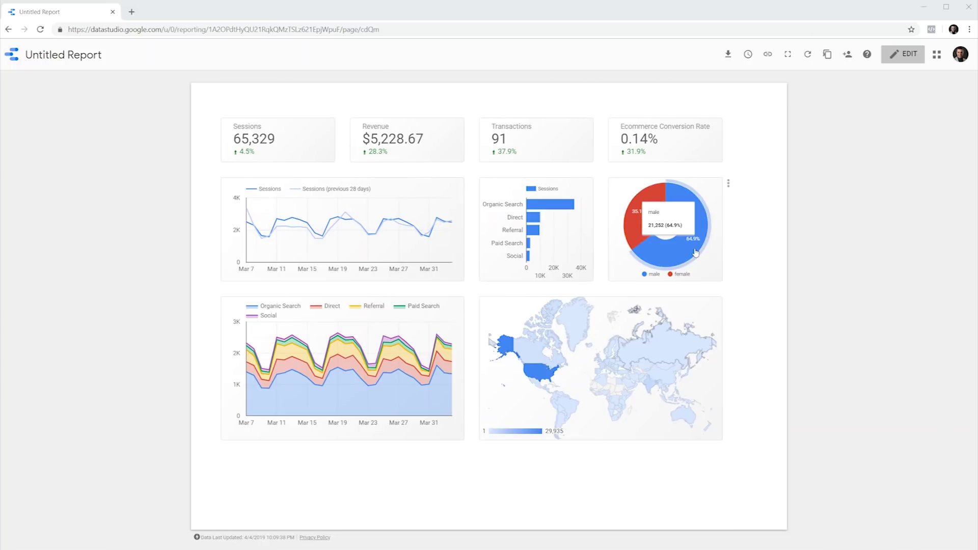
Cross-filter the report to male visitors via the pie's male slice, then return to edit mode
{"action": "mouse_move", "coordinate": [690, 231]}
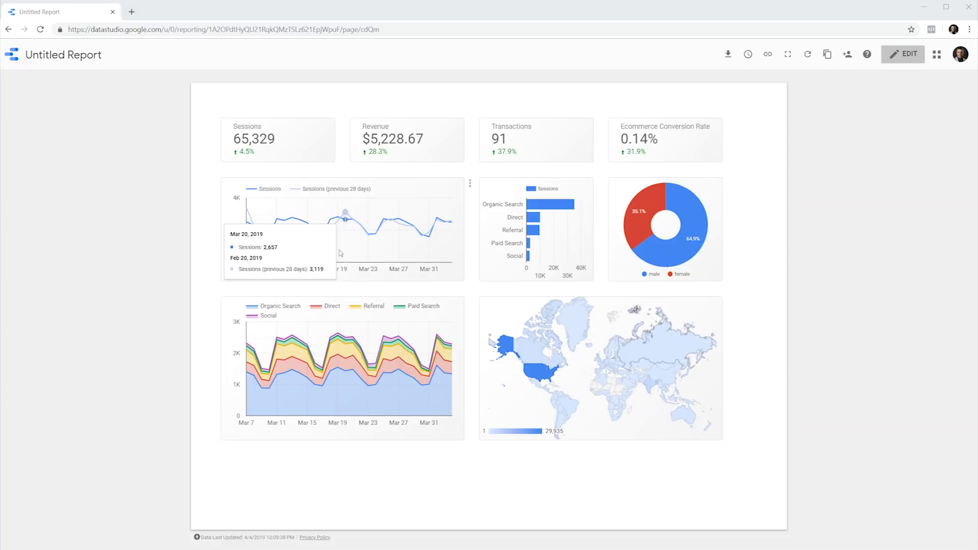
{"action": "mouse_move", "coordinate": [621, 362]}
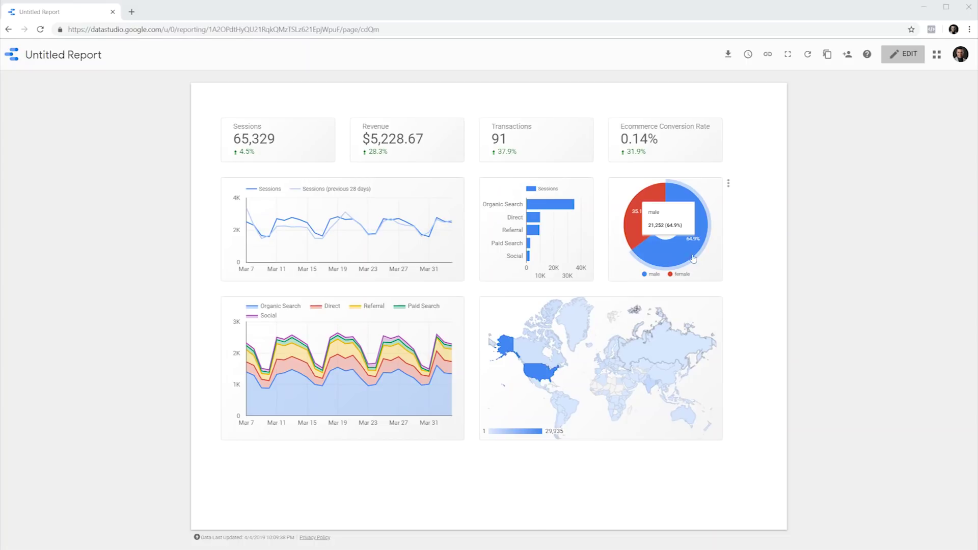
{"action": "left_click", "coordinate": [674, 255]}
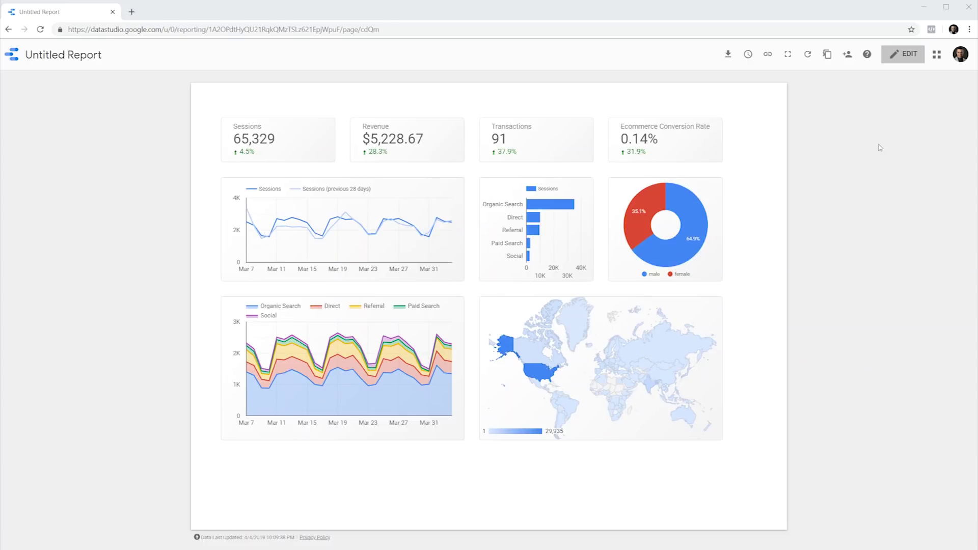
{"action": "left_click", "coordinate": [905, 56]}
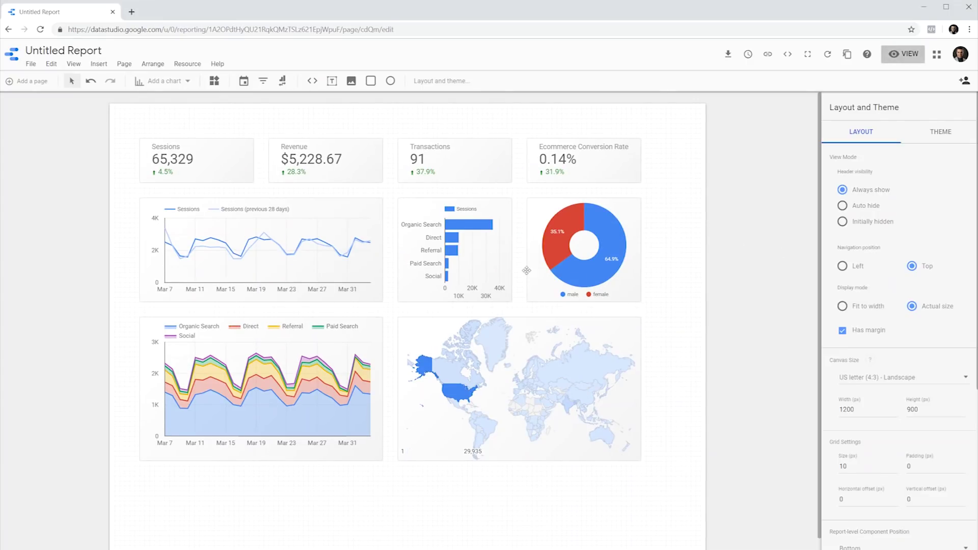
Check the Apply filter setting on the bar, area and time-series charts, then switch to view mode
{"action": "left_click", "coordinate": [484, 263]}
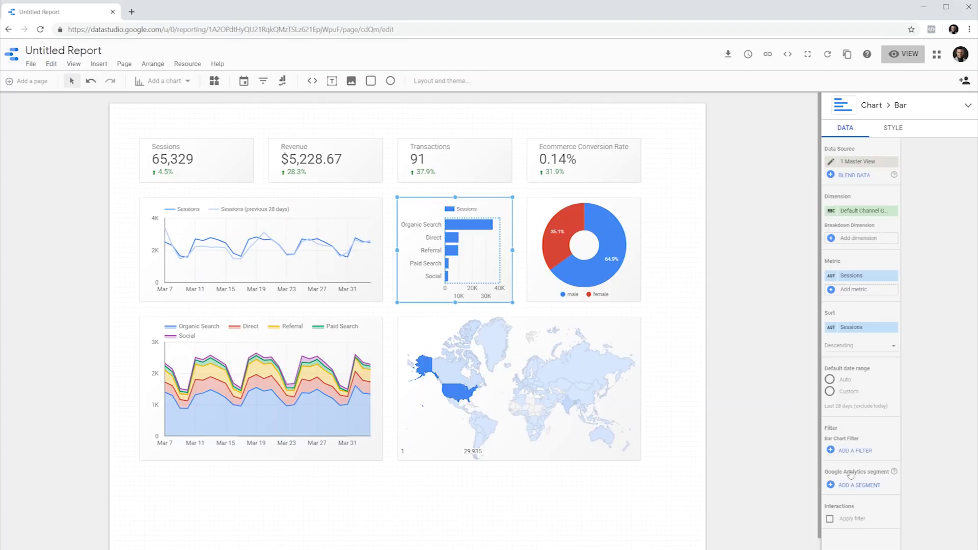
{"action": "key", "text": "Tab"}
{"action": "key", "text": "Tab"}
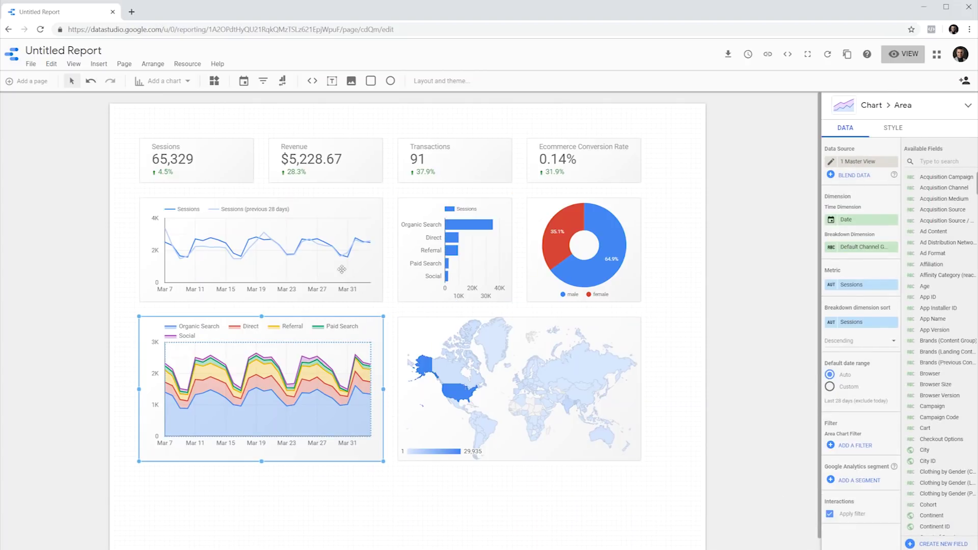
{"action": "key", "text": "Tab"}
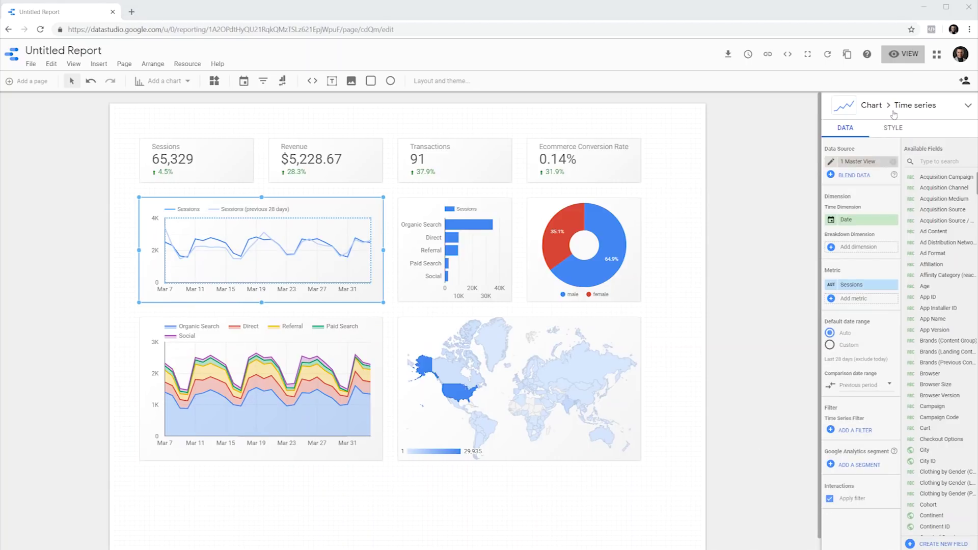
{"action": "left_click", "coordinate": [903, 54]}
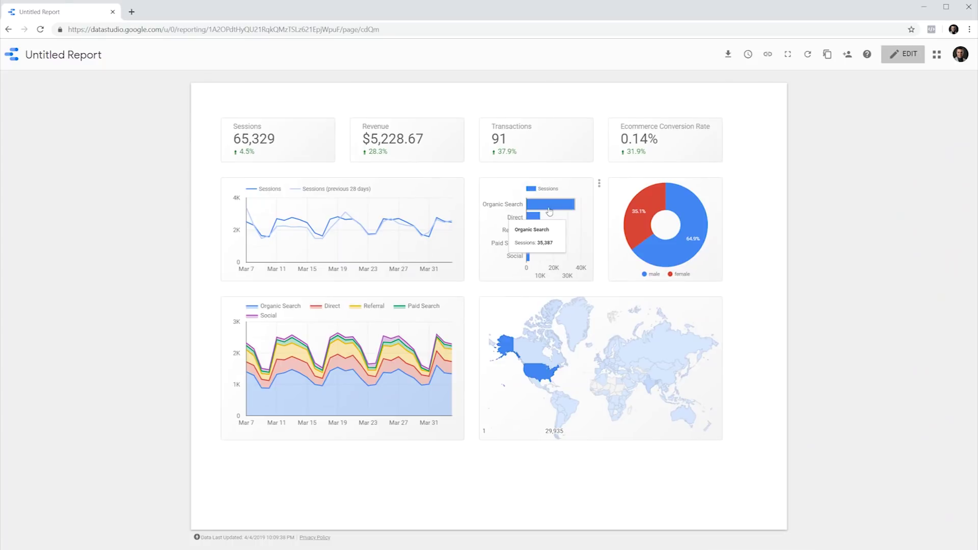
{"action": "left_click", "coordinate": [550, 209]}
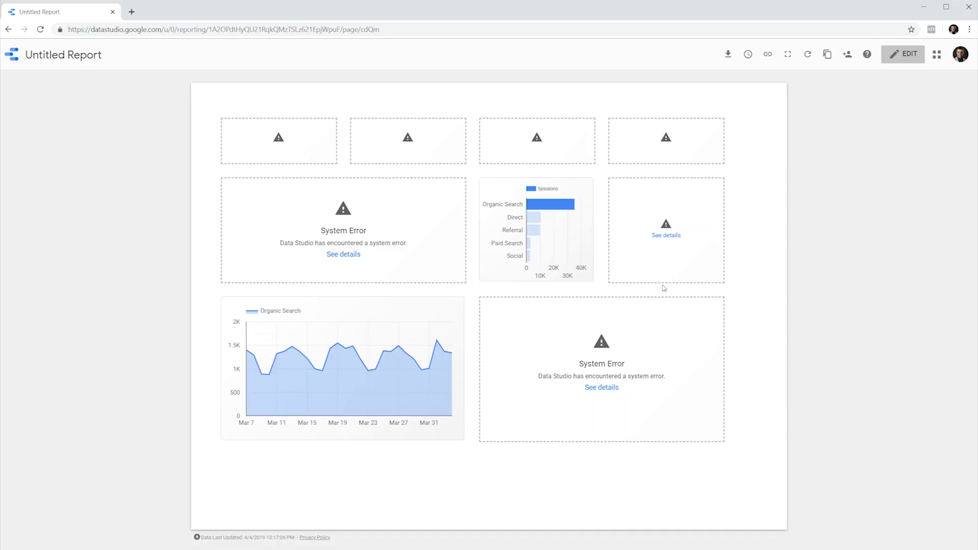
{"action": "left_click", "coordinate": [549, 210]}
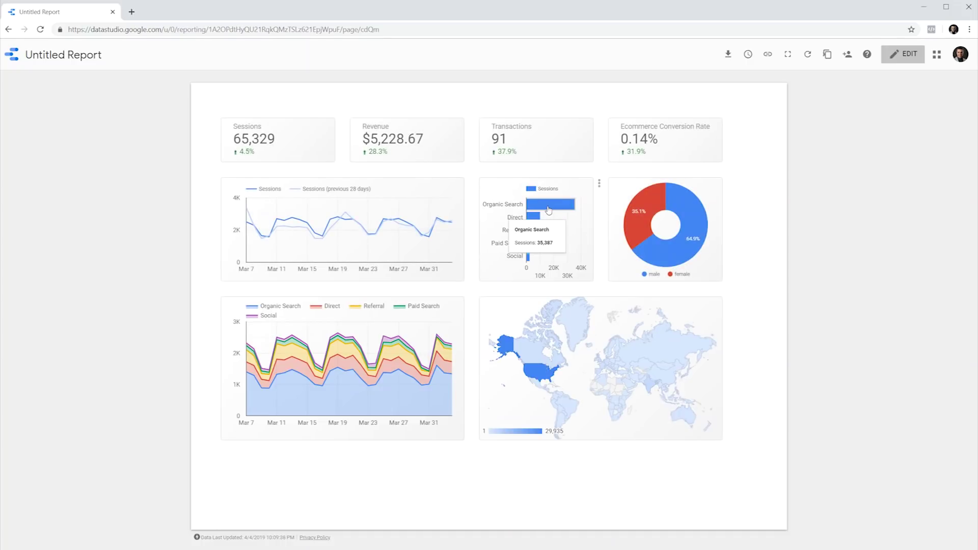
{"action": "left_click", "coordinate": [538, 375]}
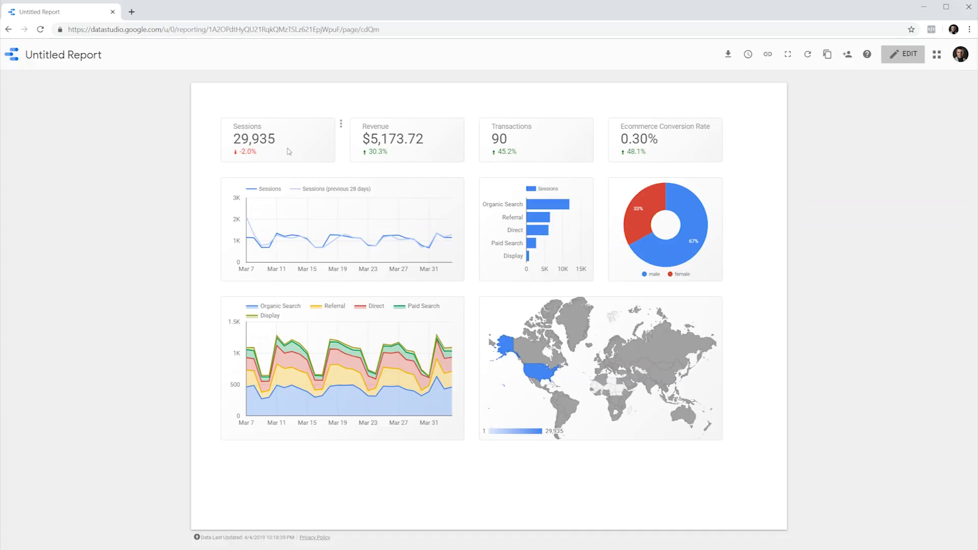
{"action": "mouse_move", "coordinate": [535, 375]}
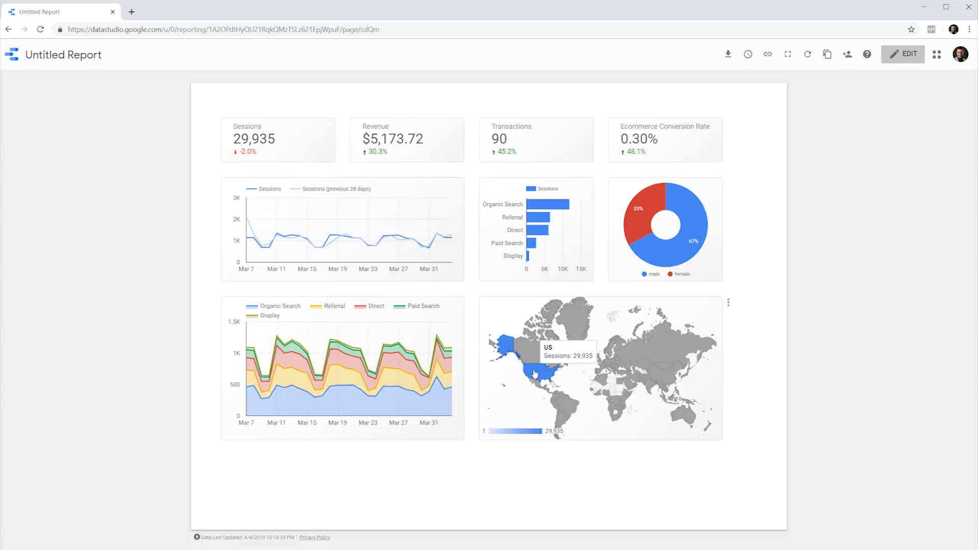
{"action": "left_click", "coordinate": [535, 375]}
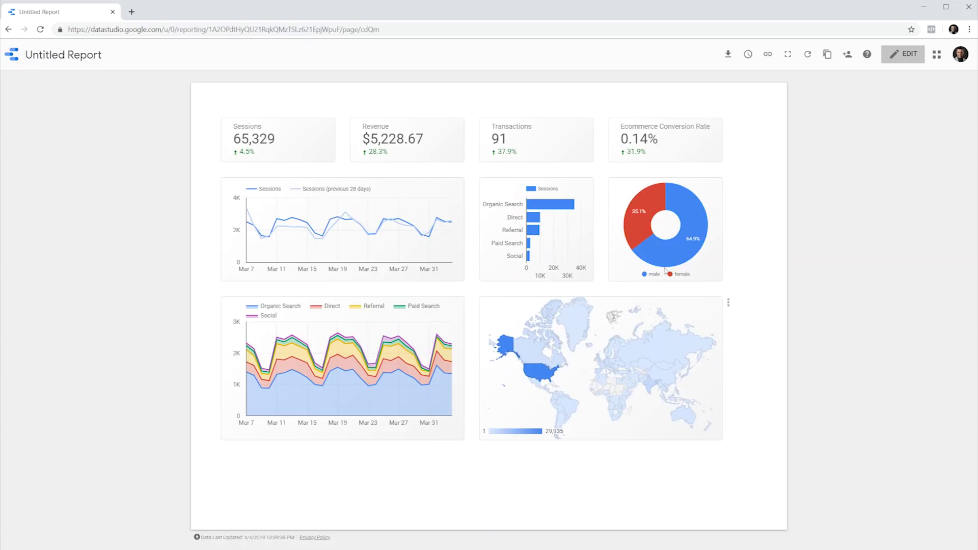
{"action": "left_click", "coordinate": [641, 226]}
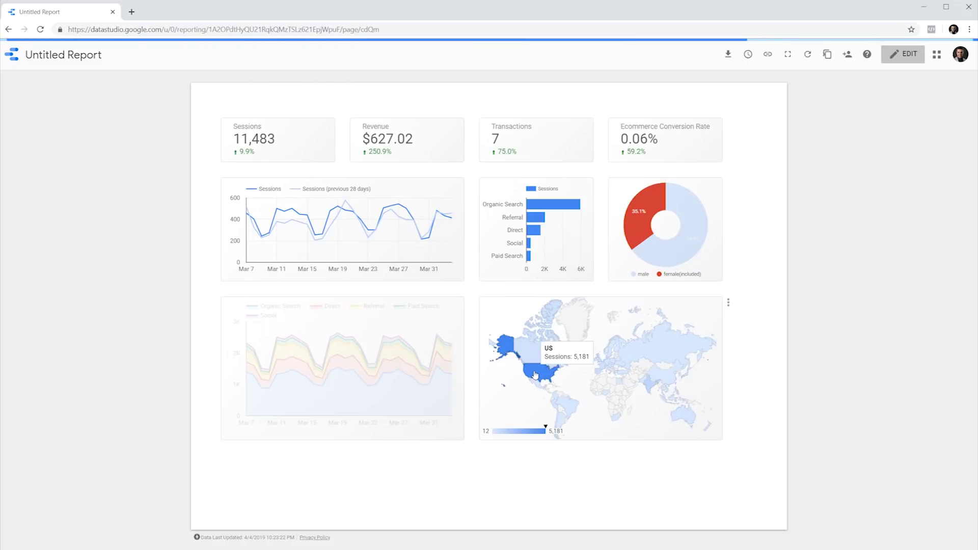
{"action": "left_click", "coordinate": [538, 373]}
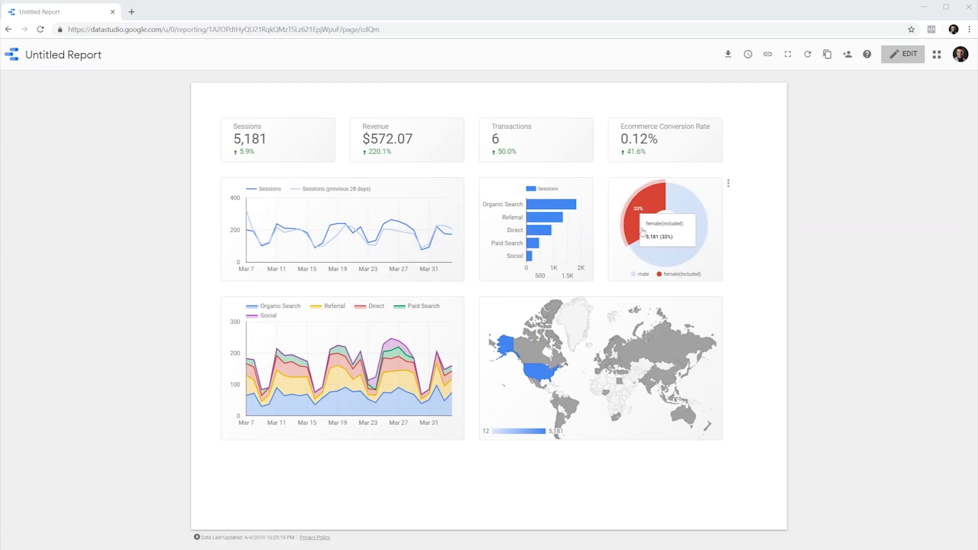
{"action": "left_click", "coordinate": [640, 229]}
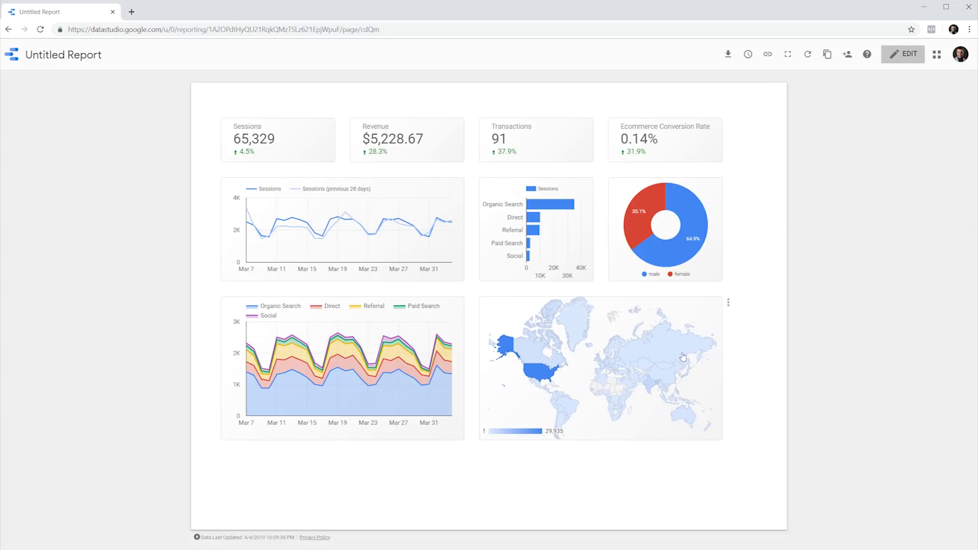
{"action": "mouse_move", "coordinate": [537, 371]}
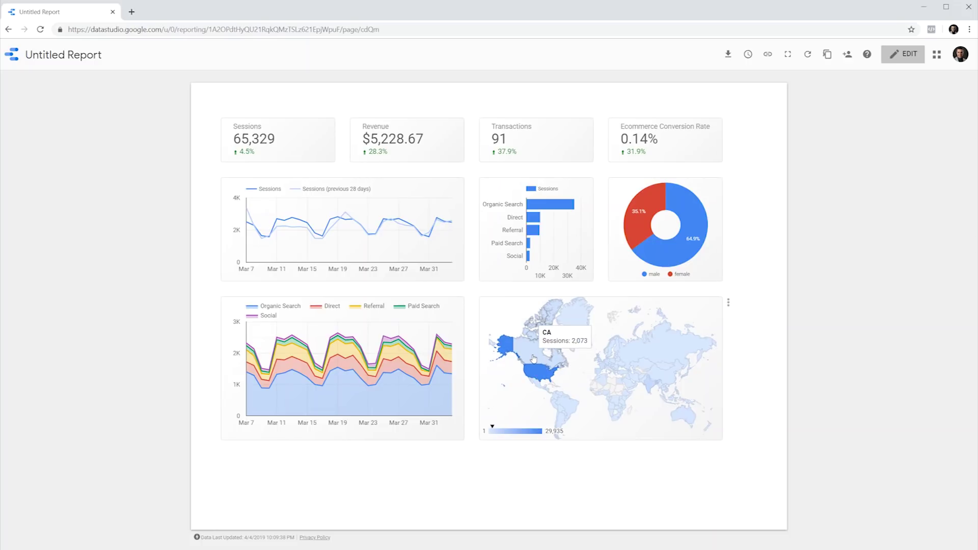
{"action": "mouse_move", "coordinate": [660, 355]}
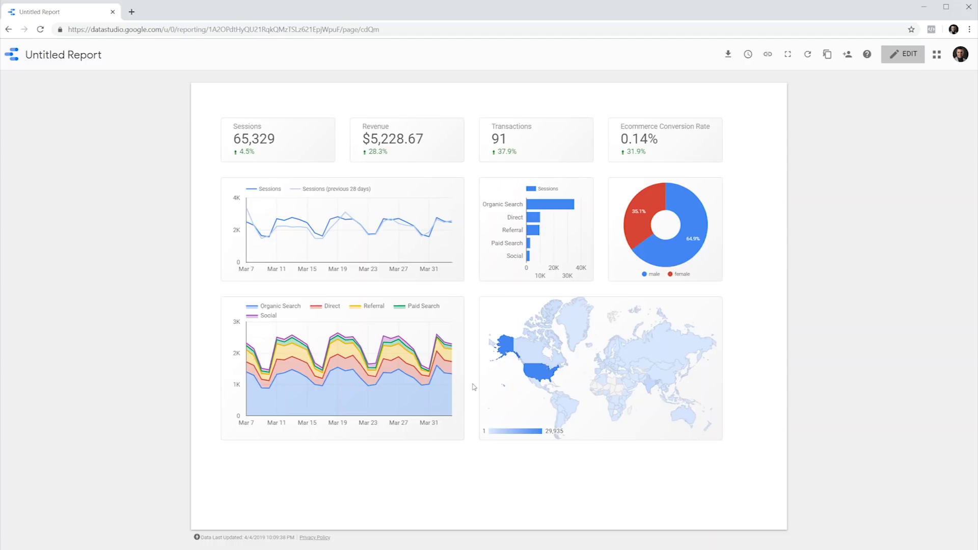
{"action": "mouse_move", "coordinate": [296, 245]}
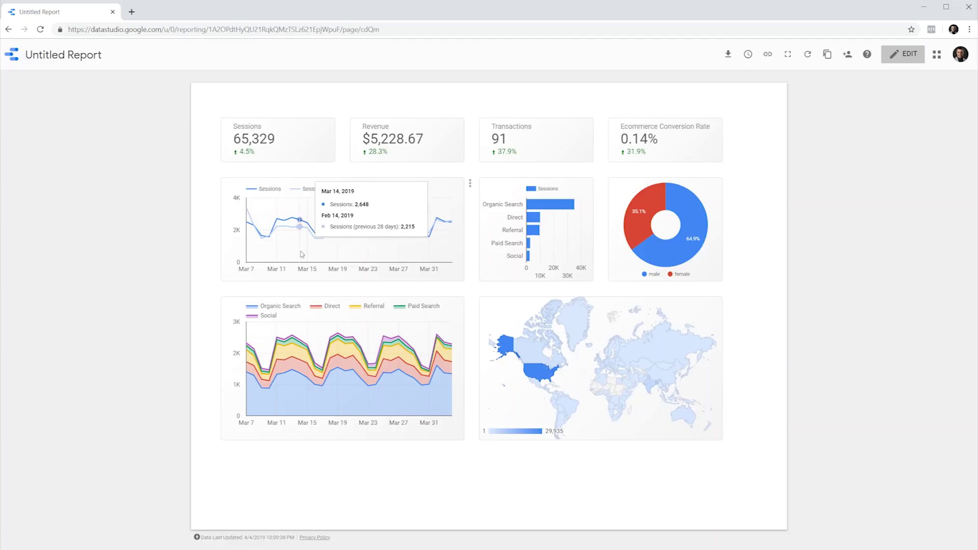
{"action": "left_click_drag", "start_coordinate": [278, 251], "coordinate": [347, 257]}
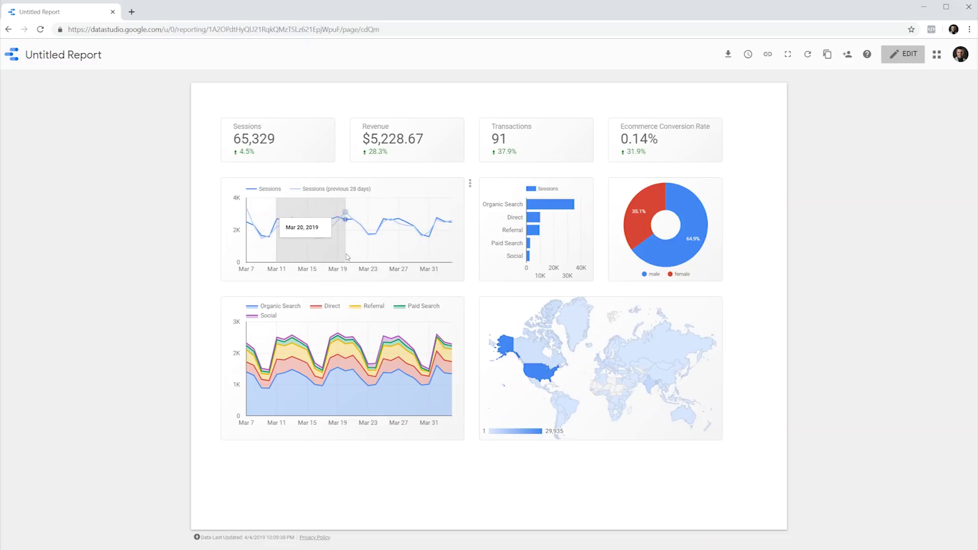
Brush the Sessions line chart to filter by mid-March, then Mar 16, then the full date range
{"action": "left_click_drag", "start_coordinate": [347, 257], "coordinate": [347, 257]}
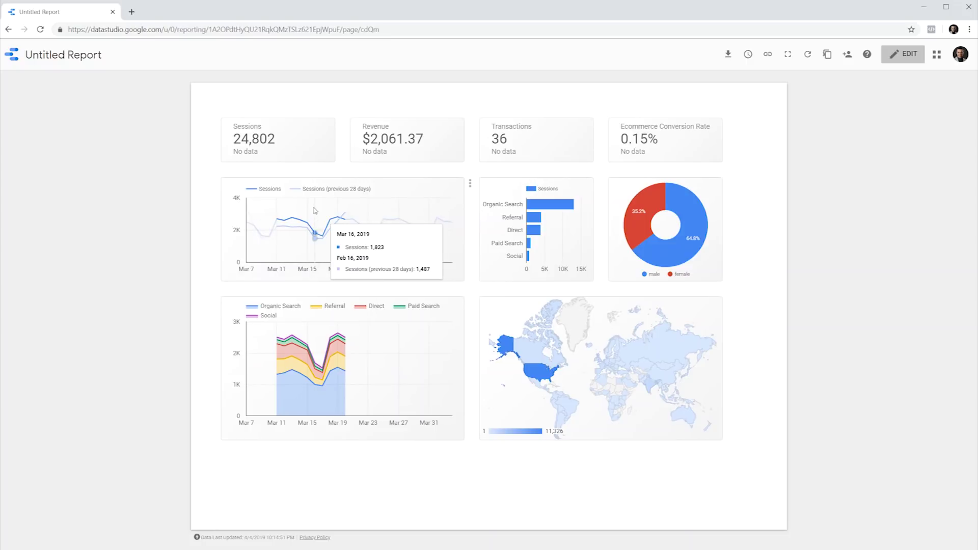
{"action": "left_click", "coordinate": [317, 237]}
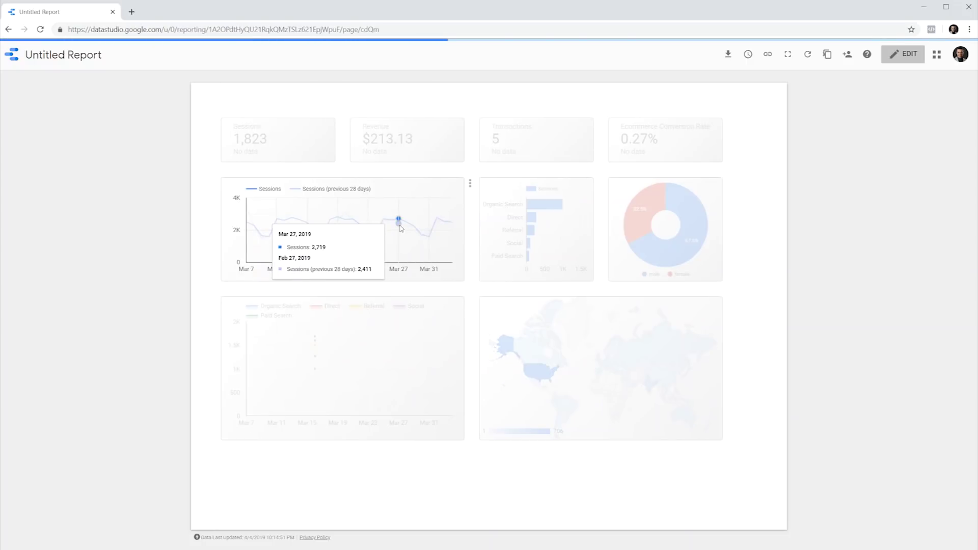
{"action": "left_click_drag", "start_coordinate": [283, 230], "coordinate": [434, 246]}
{"action": "left_click_drag", "start_coordinate": [248, 241], "coordinate": [455, 237]}
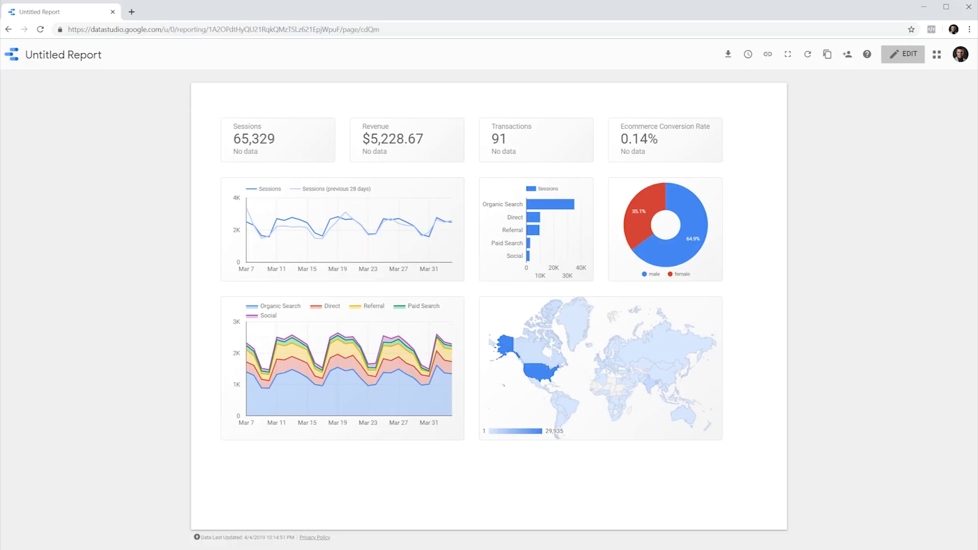